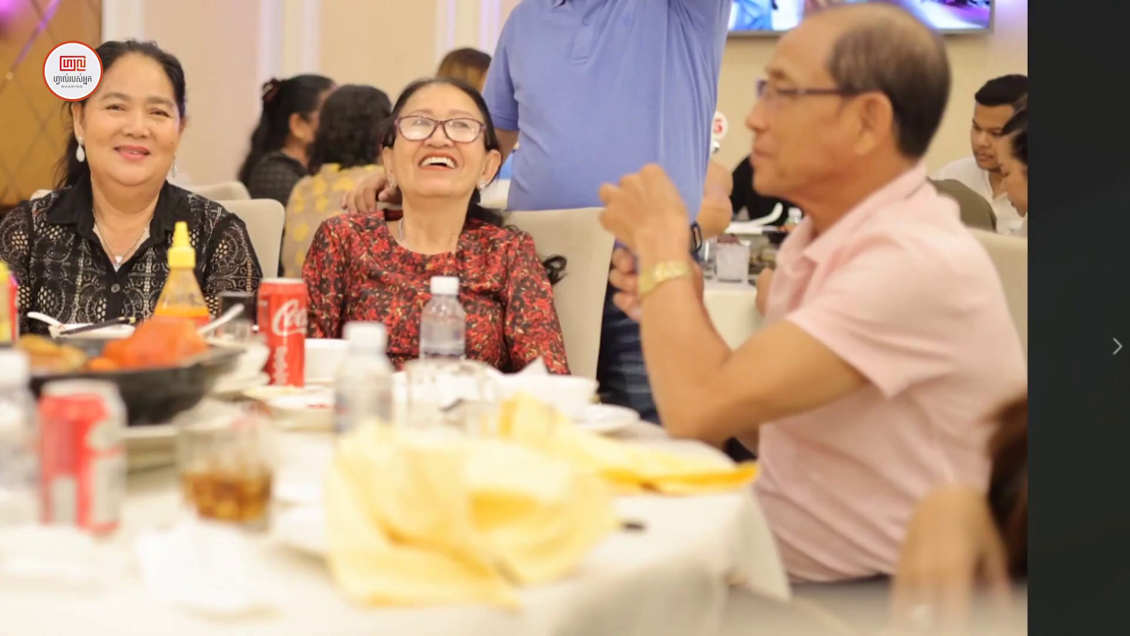
{"action": "key", "text": "Escape"}
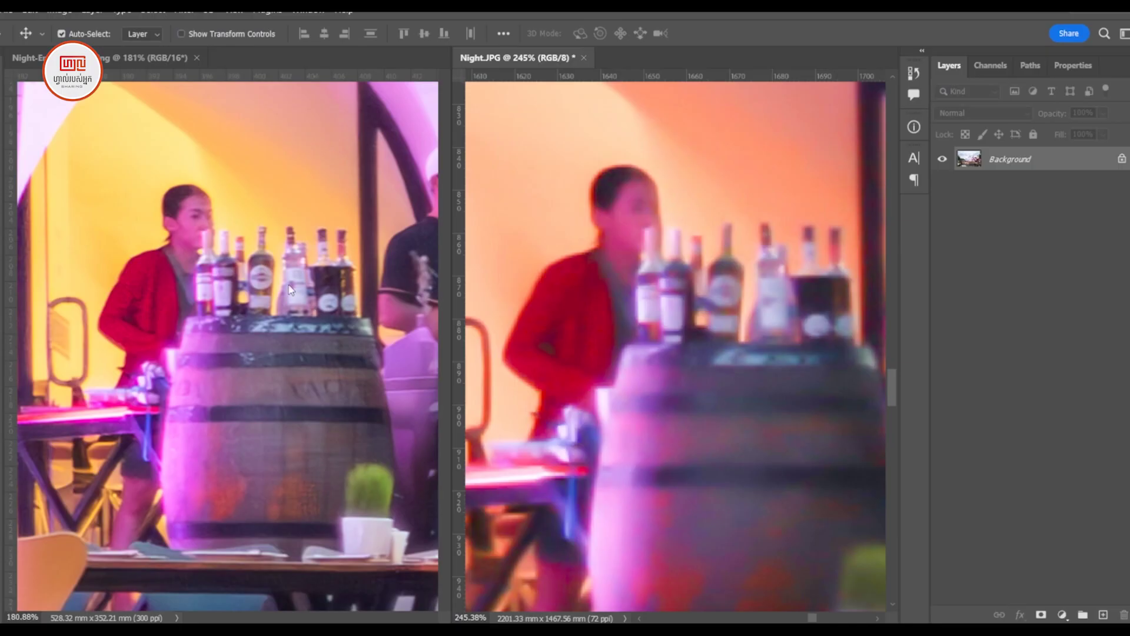
Inspect the enhanced night PNG up close, from the bottles on the barrel to the tiled edge of the arch
{"action": "left_click", "coordinate": [291, 289]}
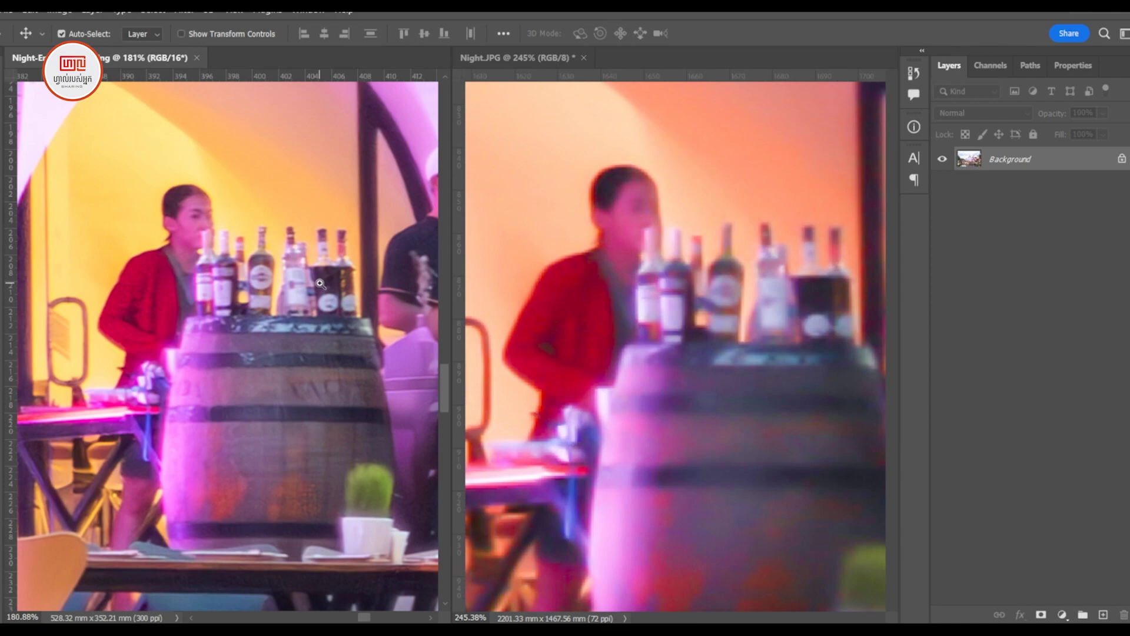
{"action": "left_click", "coordinate": [265, 242], "text": "alt"}
{"action": "left_click", "coordinate": [265, 242], "text": "alt"}
{"action": "left_click", "coordinate": [265, 242], "text": "alt"}
{"action": "left_click_drag", "start_coordinate": [265, 242], "coordinate": [511, 397]}
{"action": "left_click", "coordinate": [273, 336], "text": "ctrl"}
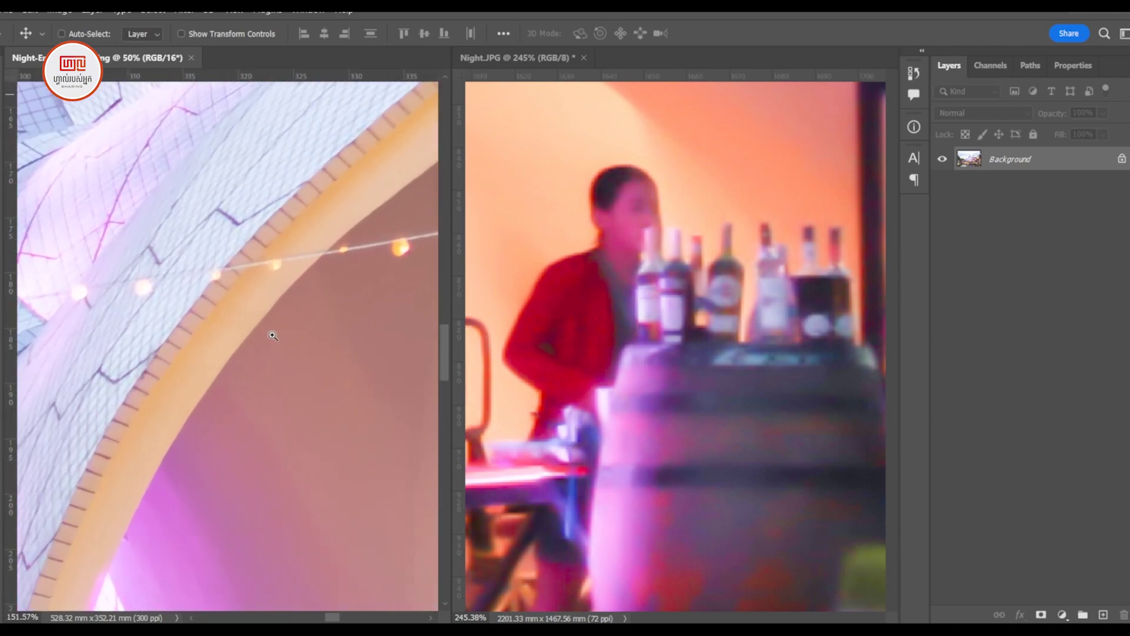
{"action": "left_click_drag", "start_coordinate": [273, 335], "coordinate": [282, 336]}
{"action": "left_click_drag", "start_coordinate": [265, 295], "coordinate": [303, 325]}
Bring the same arch edge with the string lights into view in Night.JPG for comparison with the enhanced PNG
{"action": "left_click", "coordinate": [568, 264]}
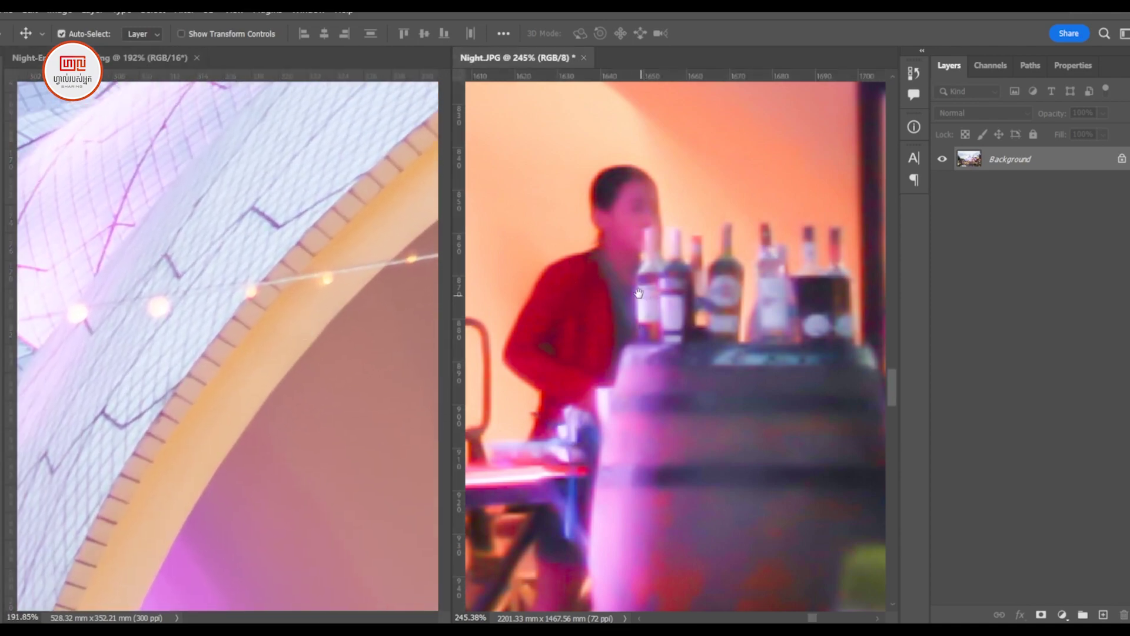
{"action": "left_click_drag", "start_coordinate": [633, 272], "coordinate": [871, 409]}
{"action": "left_click_drag", "start_coordinate": [569, 254], "coordinate": [872, 417]}
{"action": "left_click_drag", "start_coordinate": [639, 302], "coordinate": [850, 445]}
{"action": "left_click_drag", "start_coordinate": [620, 412], "coordinate": [868, 589]}
{"action": "left_click_drag", "start_coordinate": [633, 379], "coordinate": [886, 354]}
{"action": "left_click_drag", "start_coordinate": [553, 404], "coordinate": [684, 295]}
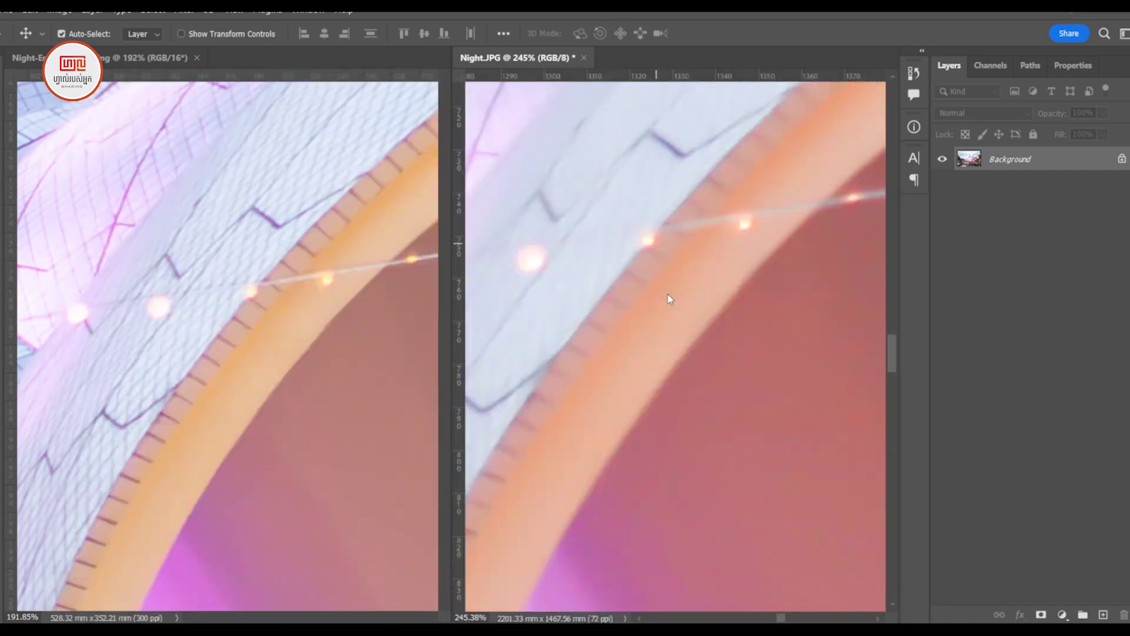
Examine the wrought-iron fence and the plants beside the water in the enhanced night PNG
{"action": "left_click", "coordinate": [274, 285]}
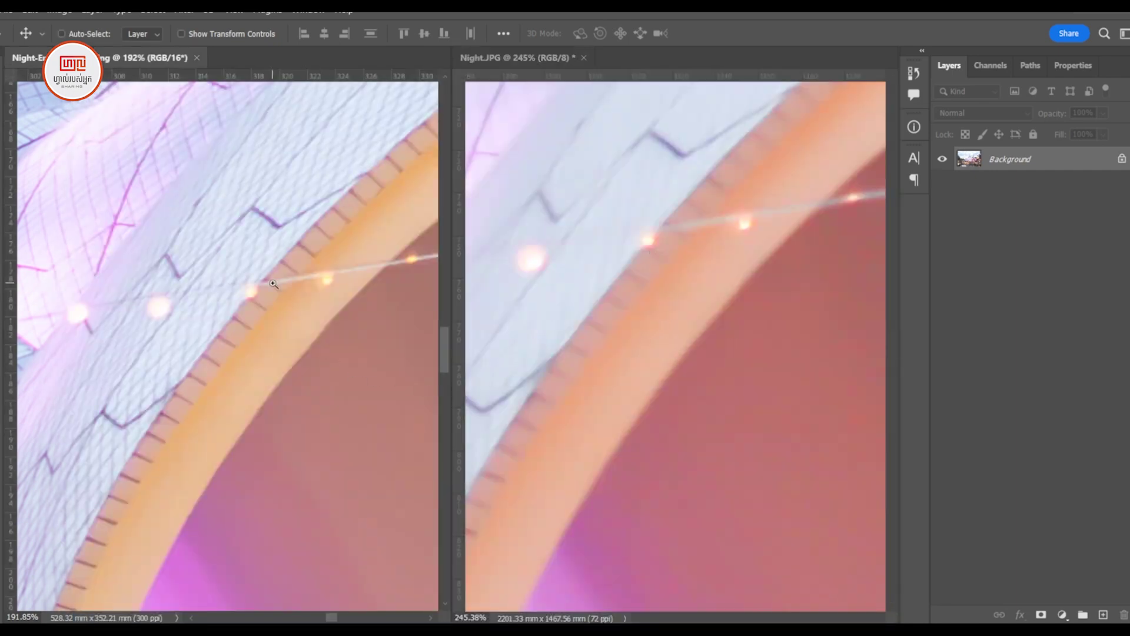
{"action": "scroll", "coordinate": [268, 272], "scroll_direction": "down", "scroll_amount": 4}
{"action": "scroll", "coordinate": [215, 406], "scroll_direction": "up", "scroll_amount": 5}
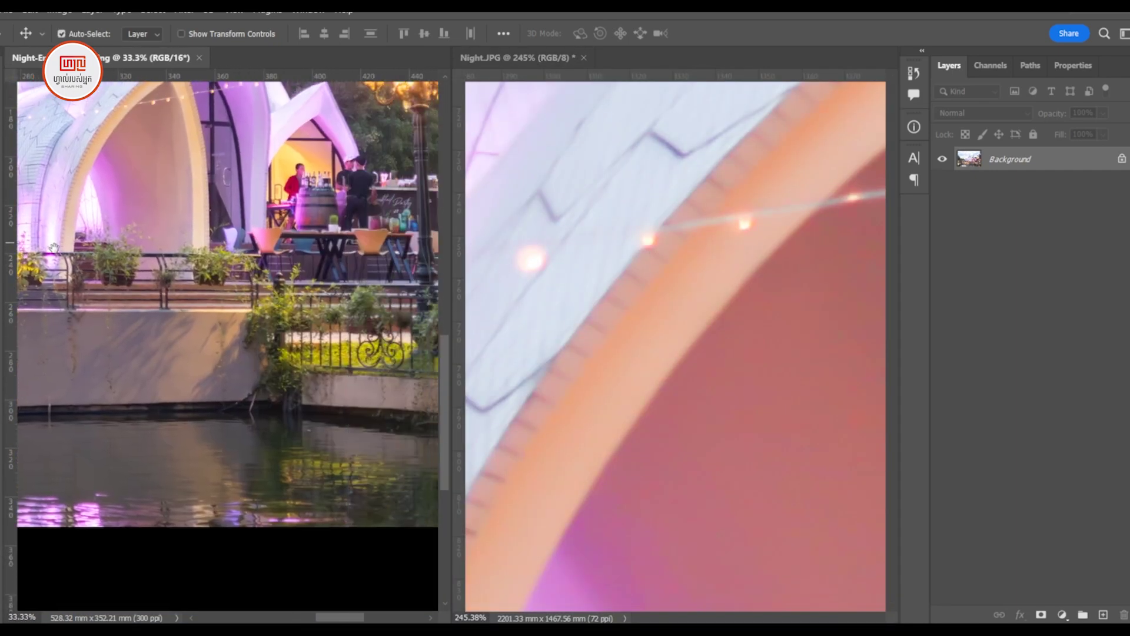
{"action": "scroll", "coordinate": [399, 434], "scroll_direction": "down", "scroll_amount": 4}
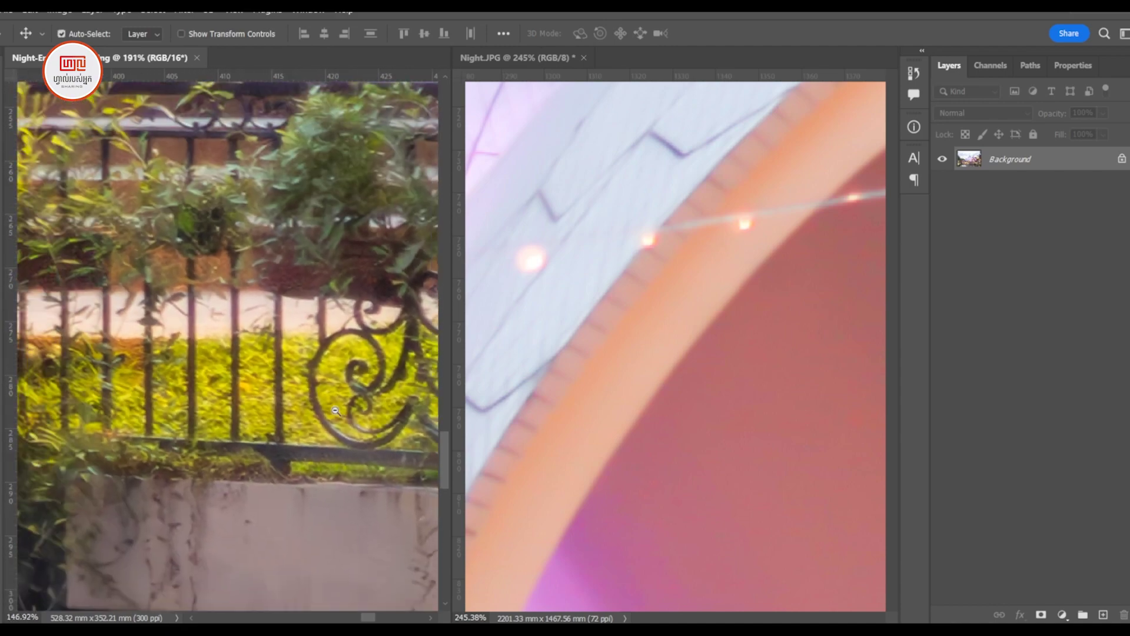
Show the matching fence and plants in Night.JPG at a similar magnification to compare their detail
{"action": "left_click", "coordinate": [700, 392]}
{"action": "scroll", "coordinate": [701, 391], "scroll_direction": "down", "scroll_amount": 8}
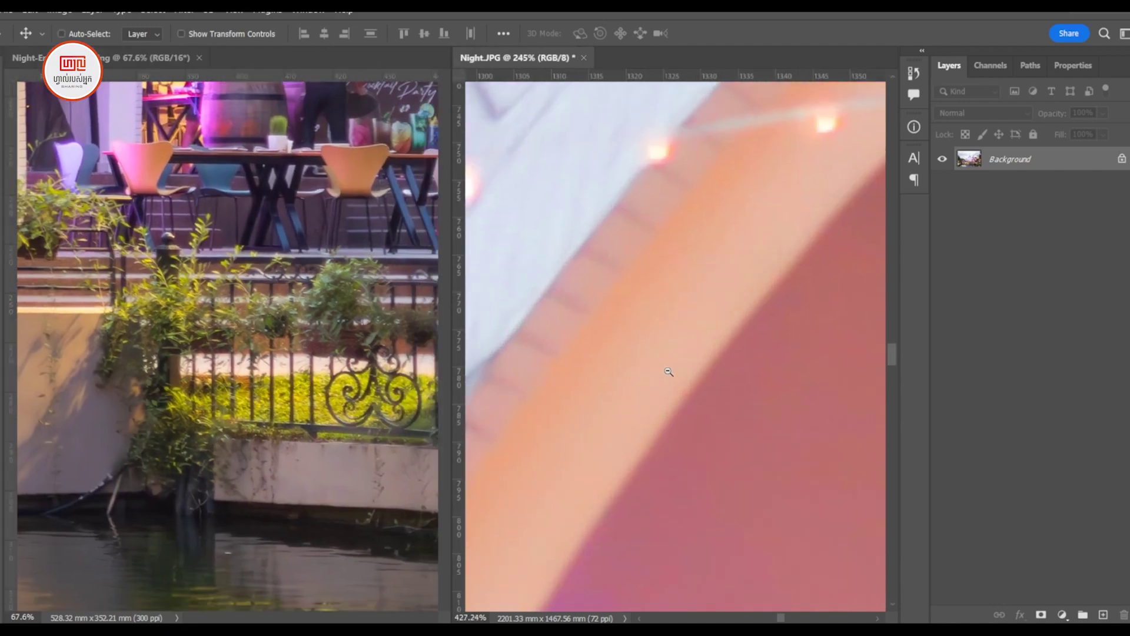
{"action": "scroll", "coordinate": [661, 467], "scroll_direction": "up", "scroll_amount": 1}
{"action": "scroll", "coordinate": [662, 466], "scroll_direction": "up", "scroll_amount": 5}
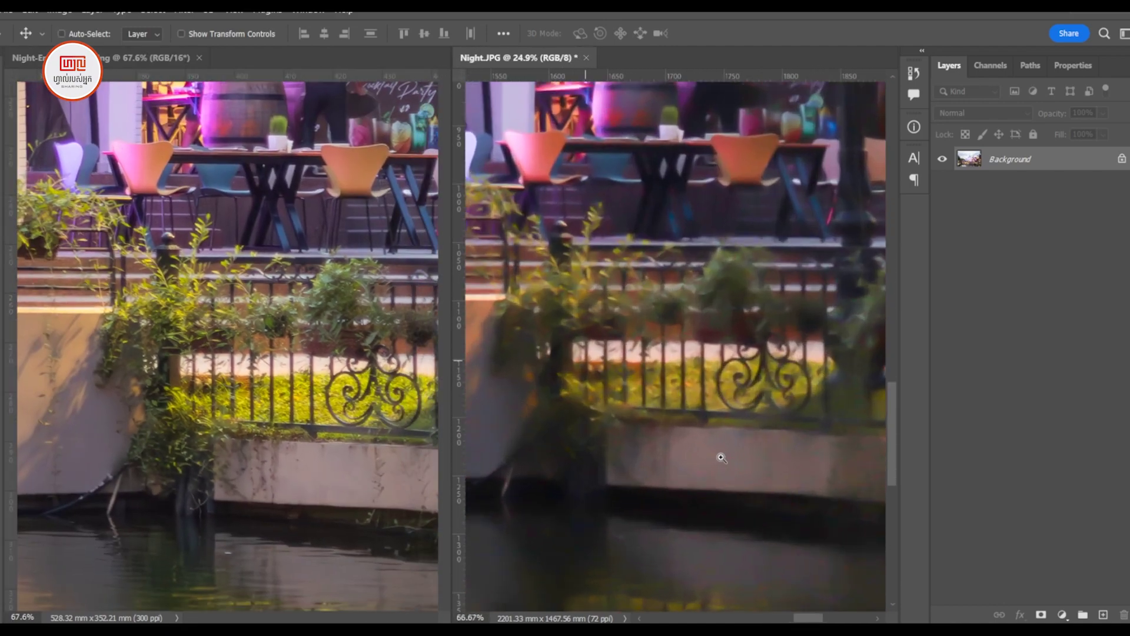
{"action": "left_click_drag", "start_coordinate": [704, 441], "coordinate": [697, 446]}
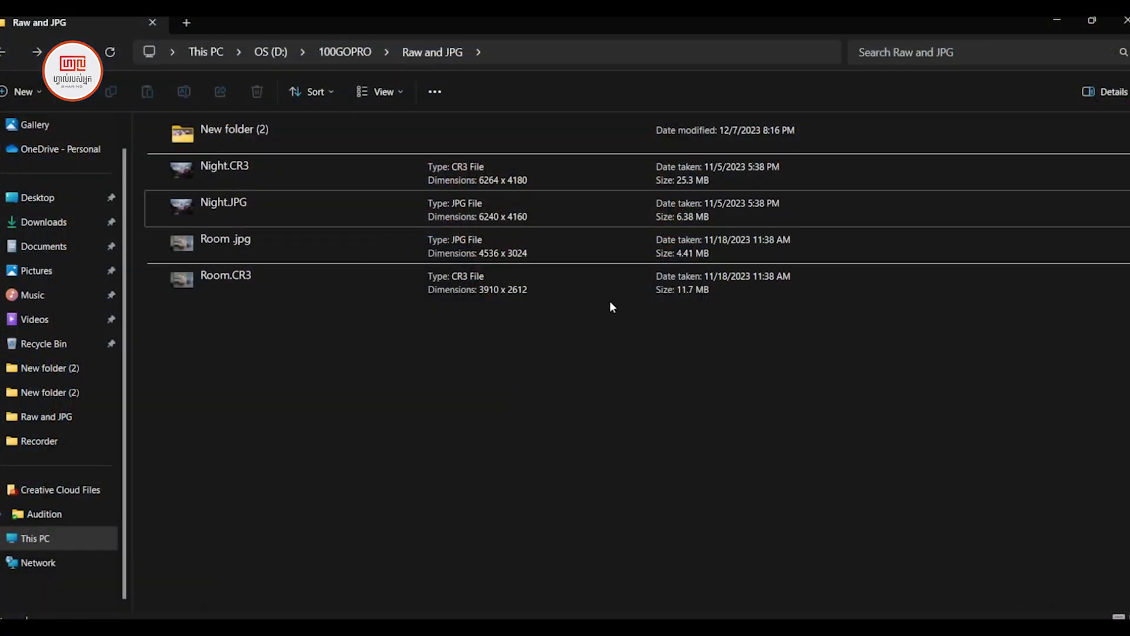
Preview Night.CR3 from the Raw and JPG folder, view the lit building up close, and close the preview
{"action": "left_click_drag", "start_coordinate": [352, 393], "coordinate": [217, 168]}
{"action": "left_click", "coordinate": [242, 172]}
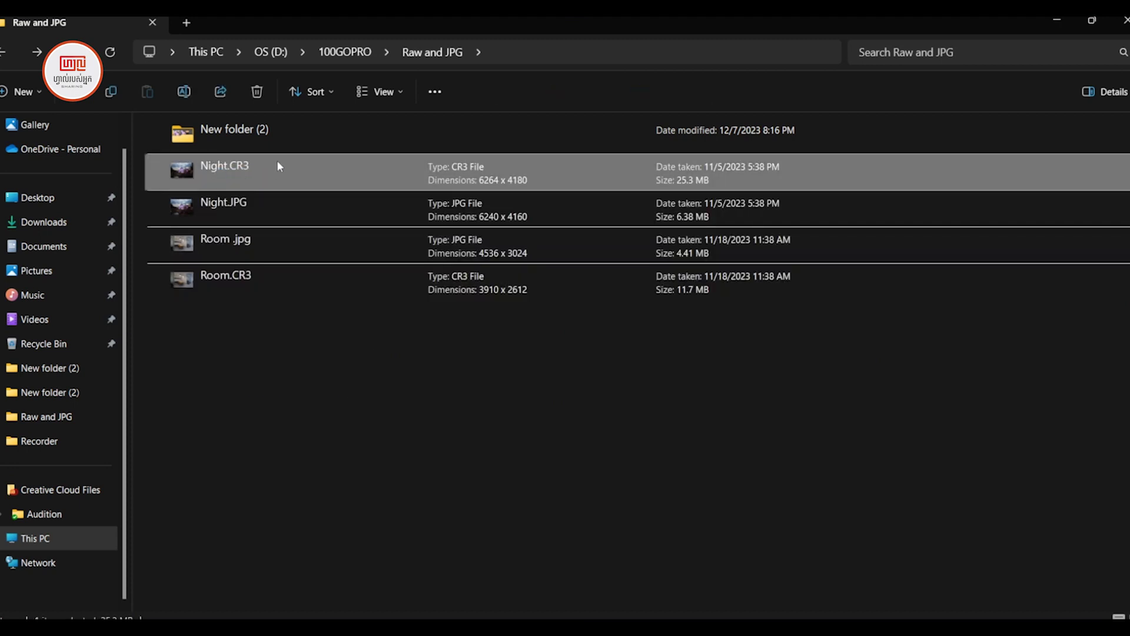
{"action": "double_click", "coordinate": [179, 172]}
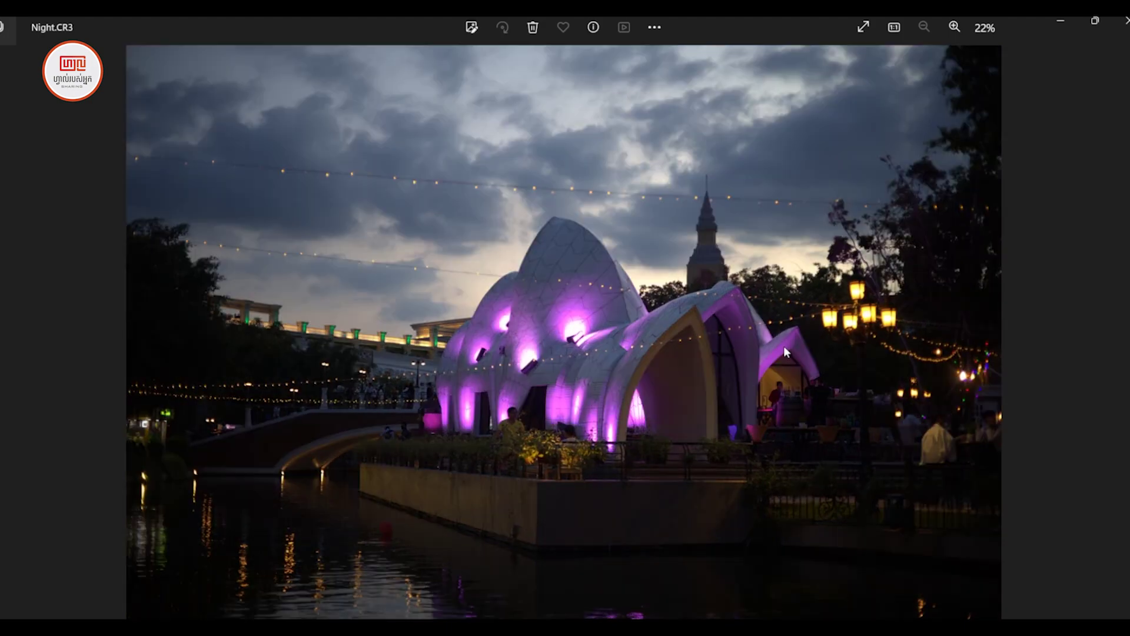
{"action": "scroll", "coordinate": [639, 319], "scroll_direction": "up", "scroll_amount": 3}
{"action": "scroll", "coordinate": [639, 319], "scroll_direction": "down", "scroll_amount": 2}
{"action": "scroll", "coordinate": [640, 318], "scroll_direction": "down", "scroll_amount": 1}
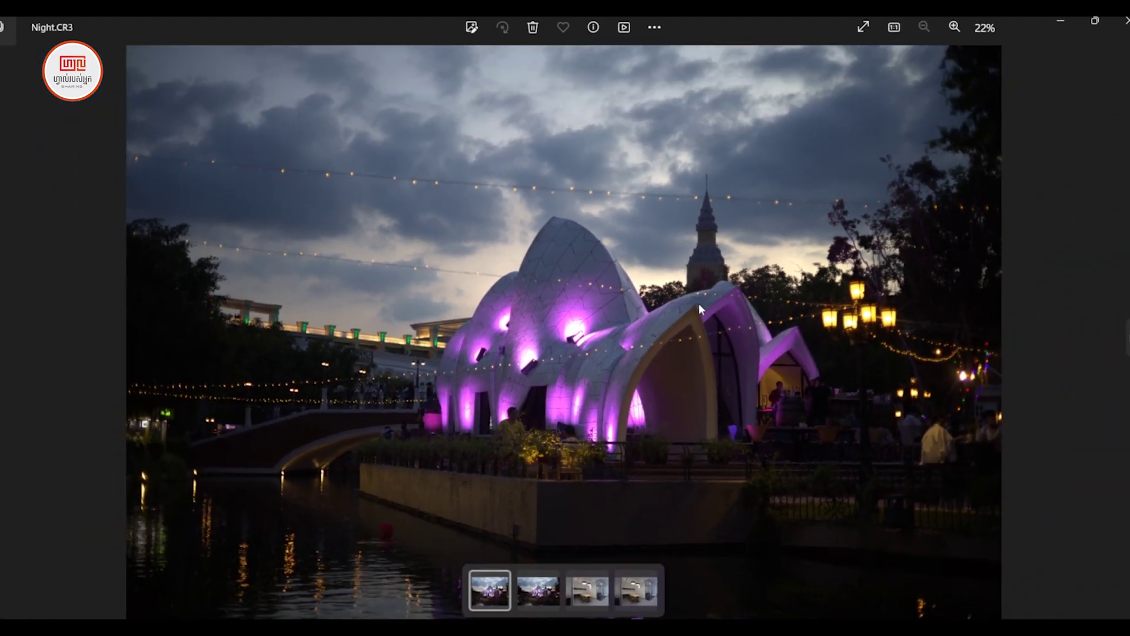
{"action": "scroll", "coordinate": [507, 384], "scroll_direction": "up", "scroll_amount": 3}
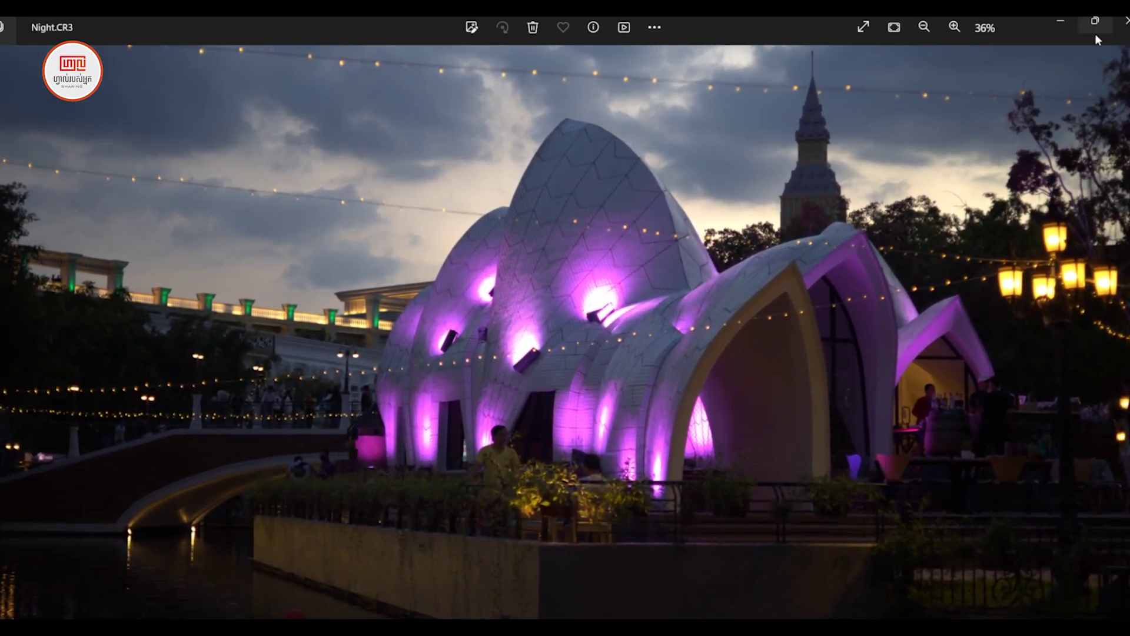
{"action": "left_click", "coordinate": [1126, 20]}
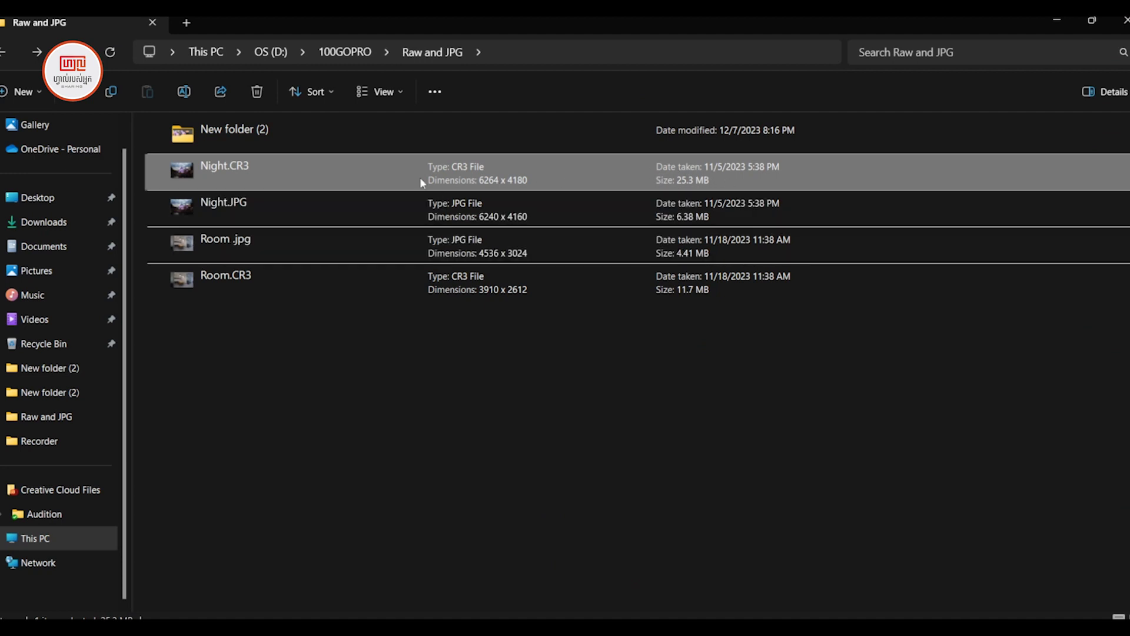
Preview Night.CR3 again, inspect the street lamps, the purple-lit domes and the bridge, and close the preview
{"action": "double_click", "coordinate": [319, 189]}
{"action": "scroll", "coordinate": [944, 388], "scroll_direction": "up", "scroll_amount": 4}
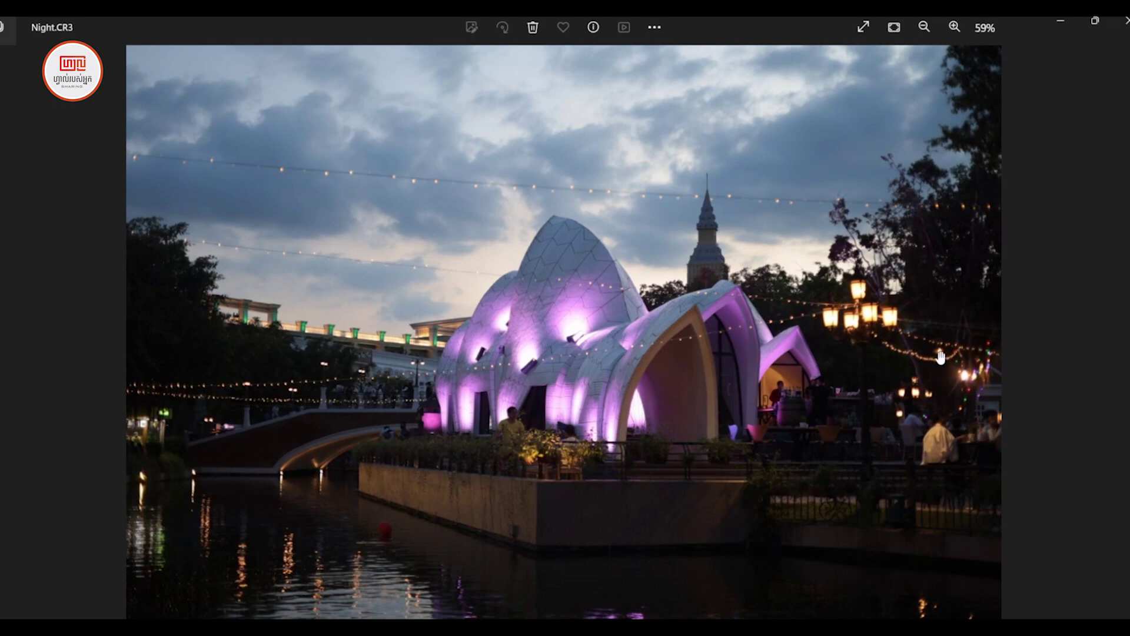
{"action": "scroll", "coordinate": [850, 267], "scroll_direction": "down", "scroll_amount": 2}
{"action": "scroll", "coordinate": [968, 258], "scroll_direction": "up", "scroll_amount": 2}
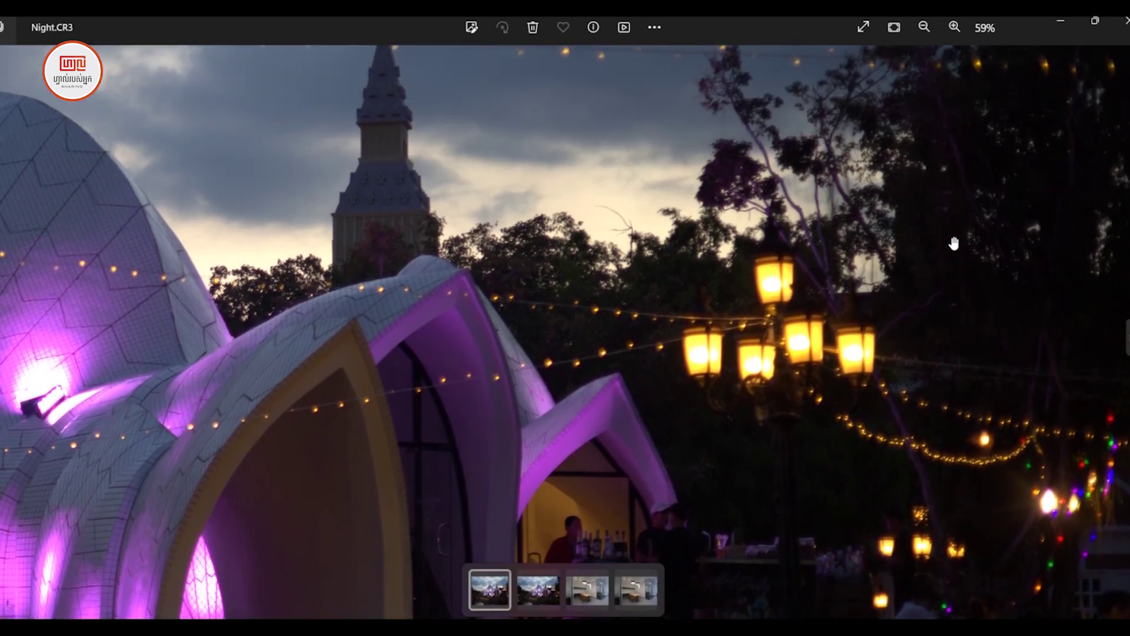
{"action": "left_click_drag", "start_coordinate": [623, 268], "coordinate": [954, 283]}
{"action": "left_click_drag", "start_coordinate": [462, 379], "coordinate": [770, 216]}
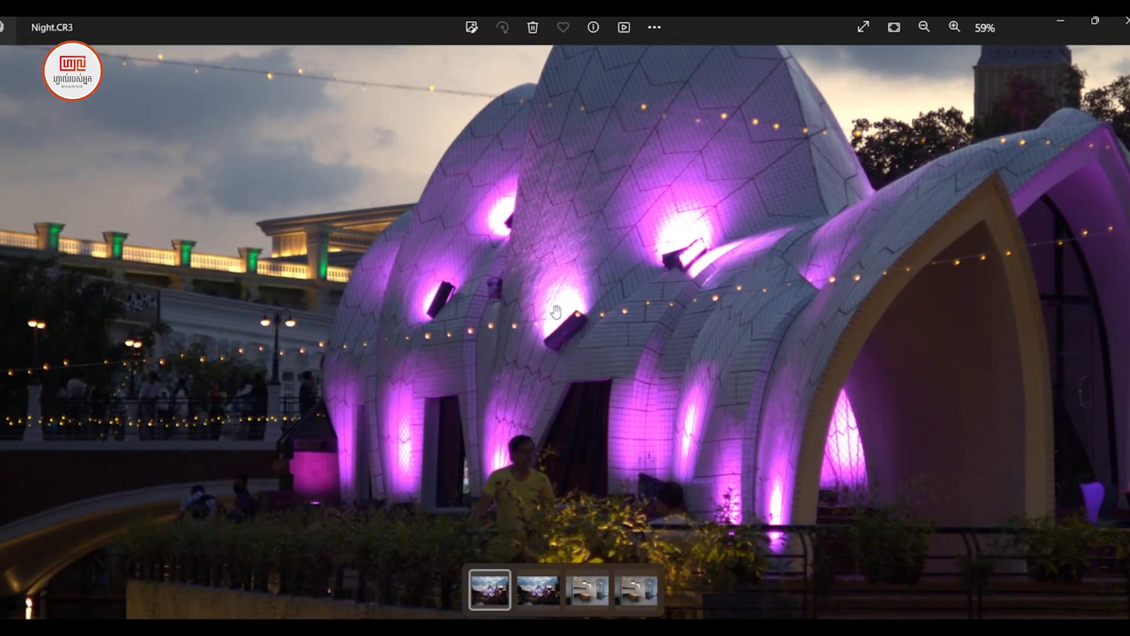
{"action": "left_click_drag", "start_coordinate": [195, 474], "coordinate": [527, 395]}
{"action": "scroll", "coordinate": [562, 355], "scroll_direction": "down", "scroll_amount": 2}
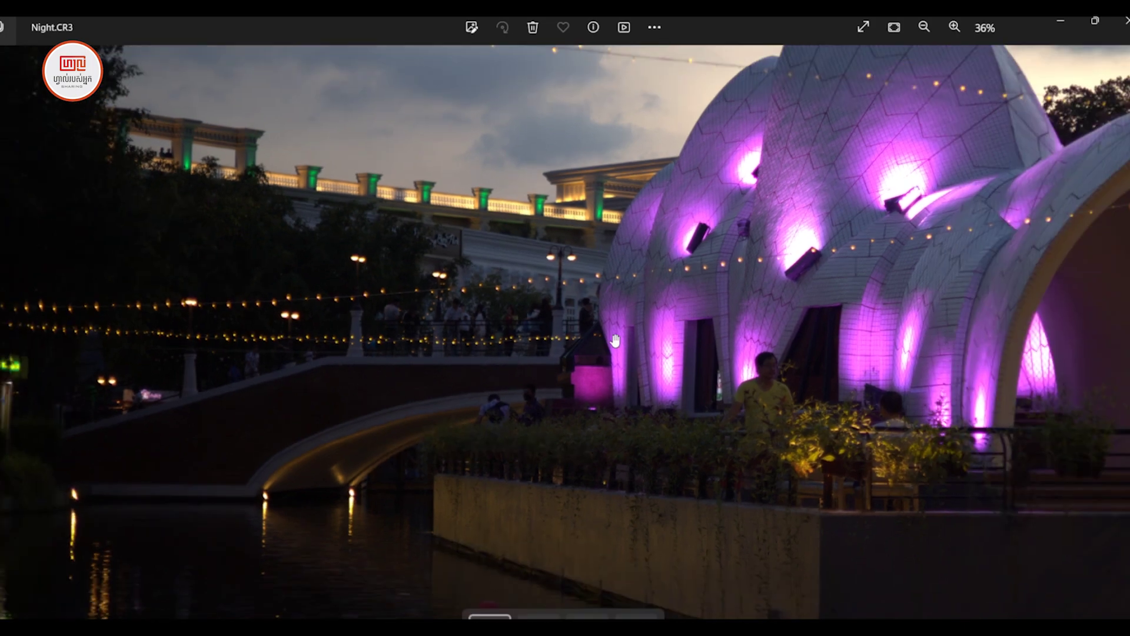
{"action": "left_click", "coordinate": [1125, 23]}
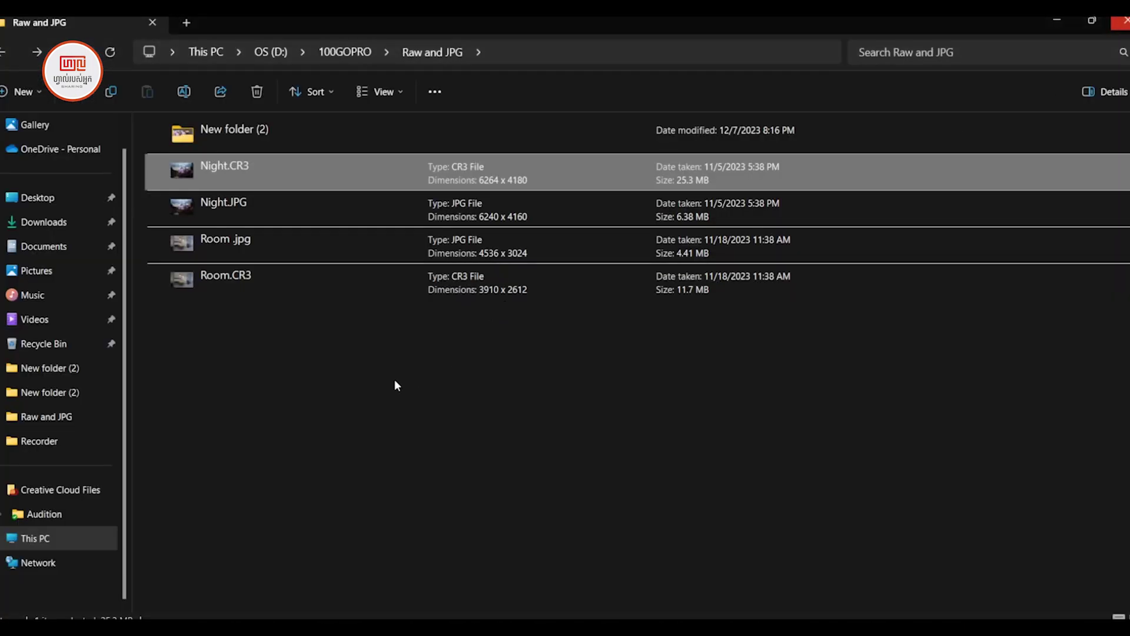
Preview Night.JPG, inspect the building and waterfront up close for comparison with the raw file, and close the preview
{"action": "double_click", "coordinate": [253, 218]}
{"action": "scroll", "coordinate": [770, 447], "scroll_direction": "up", "scroll_amount": 3}
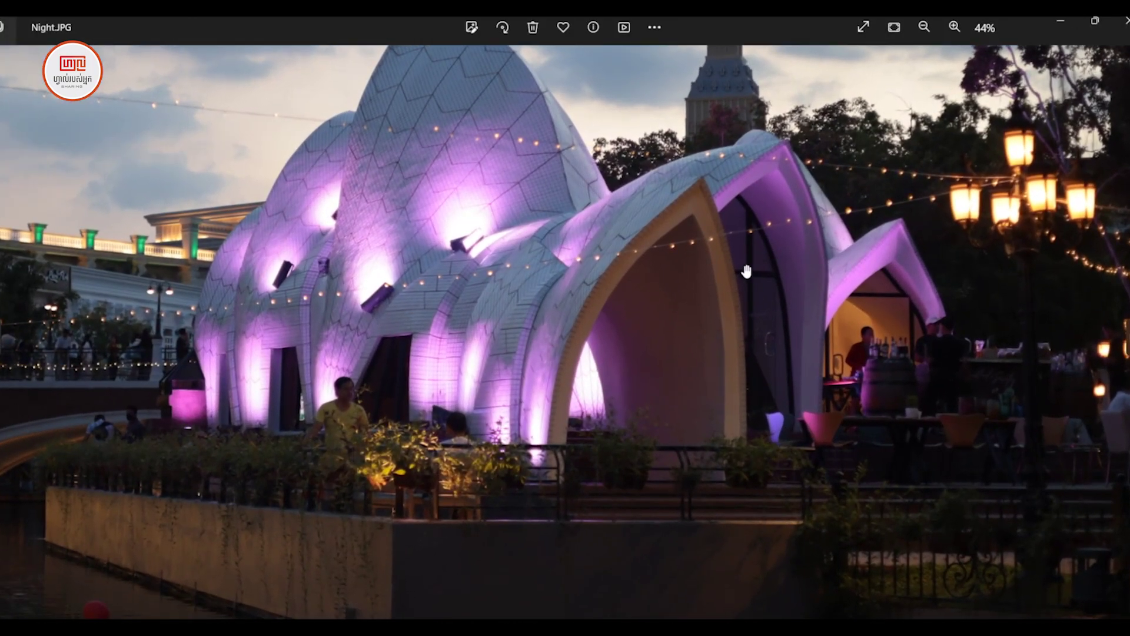
{"action": "left_click_drag", "start_coordinate": [476, 391], "coordinate": [718, 363]}
{"action": "left_click_drag", "start_coordinate": [451, 408], "coordinate": [205, 543]}
{"action": "scroll", "coordinate": [464, 370], "scroll_direction": "down", "scroll_amount": 4}
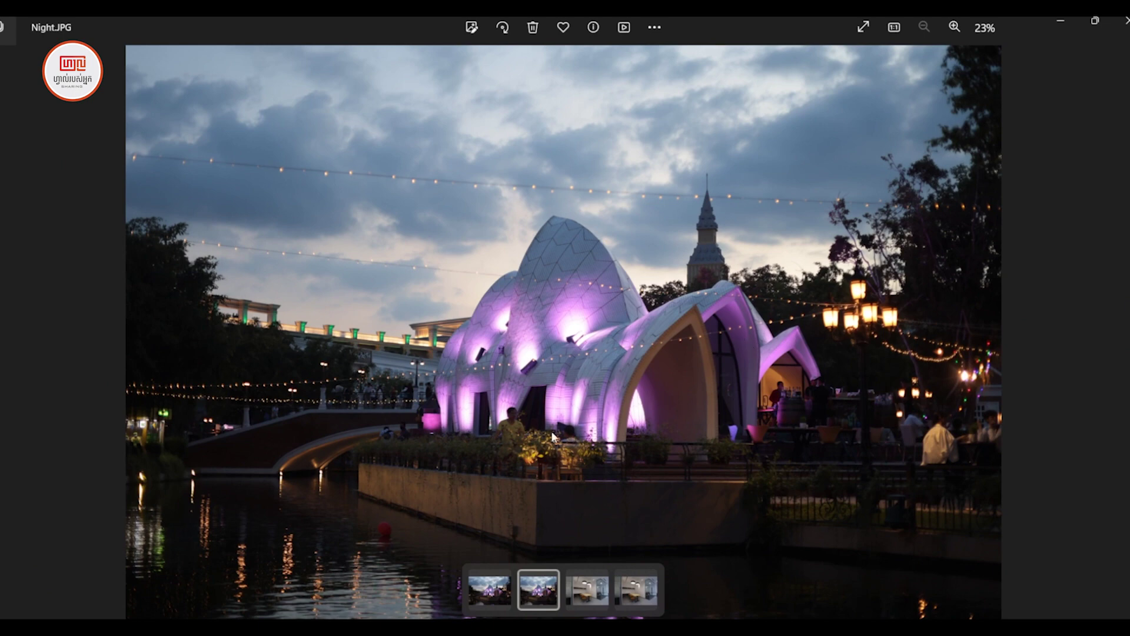
{"action": "left_click", "coordinate": [1125, 21]}
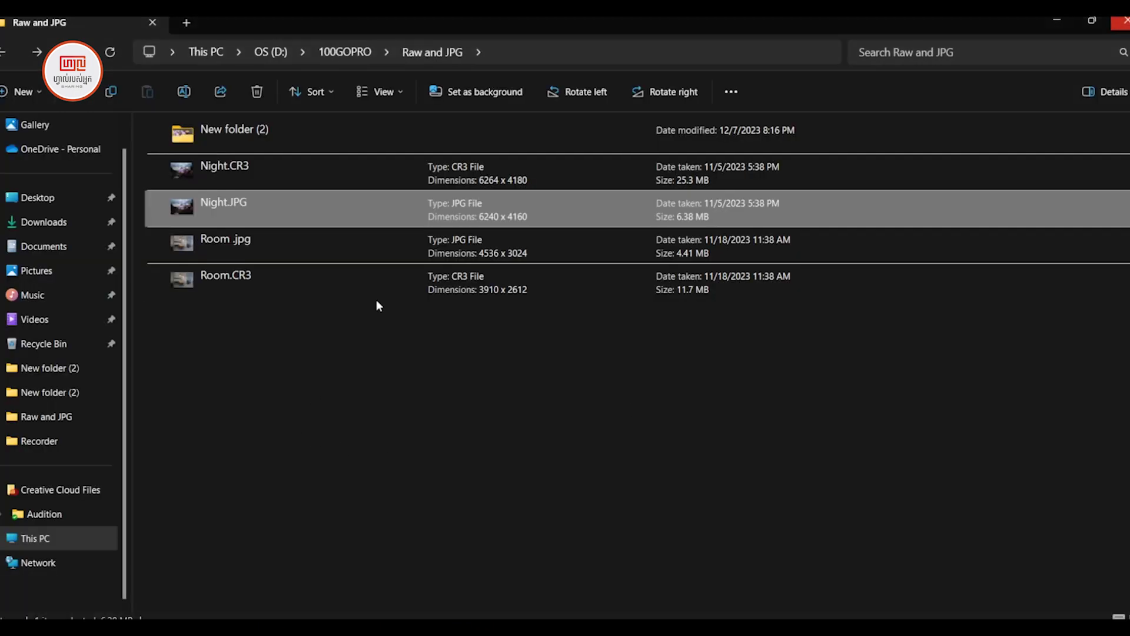
{"action": "left_click", "coordinate": [376, 298]}
{"action": "left_click", "coordinate": [392, 439]}
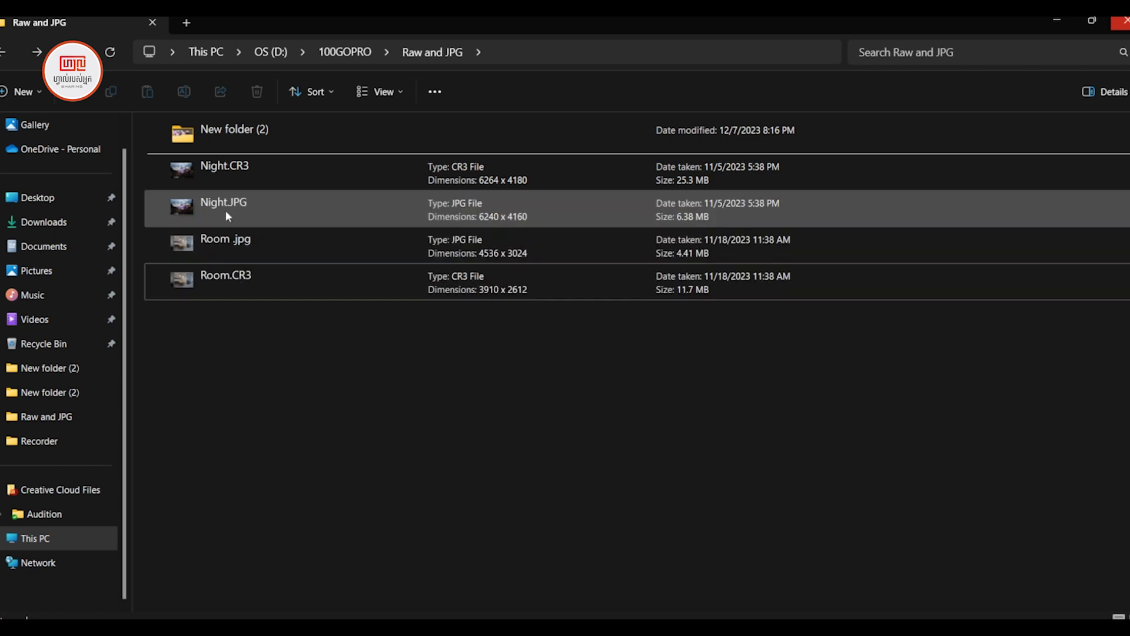
{"action": "left_click", "coordinate": [227, 212]}
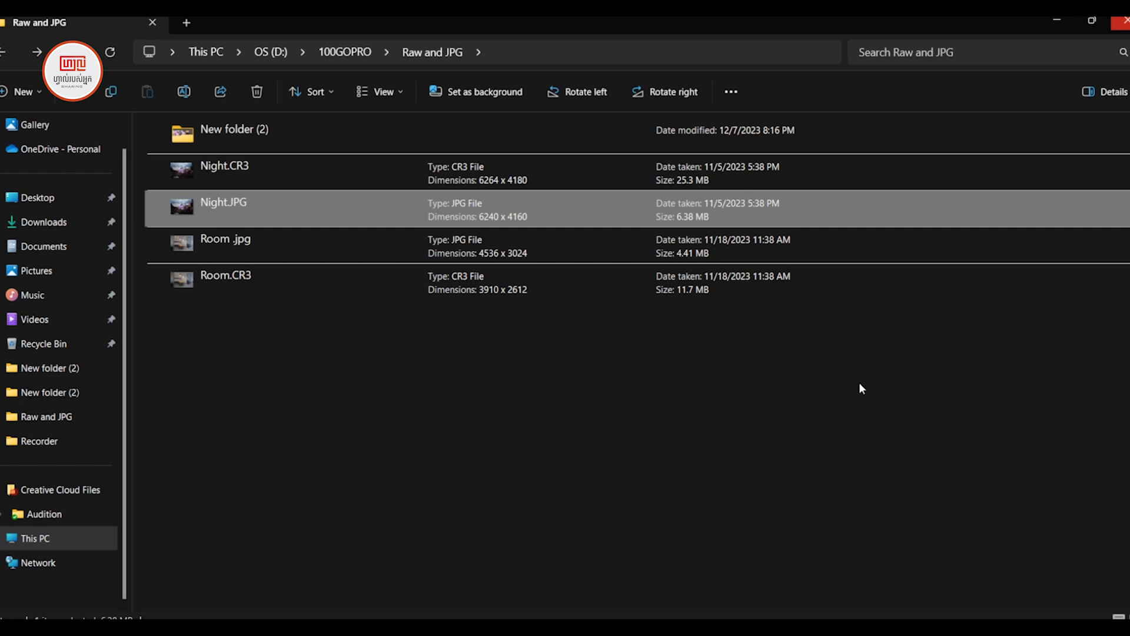
{"action": "left_click", "coordinate": [787, 424]}
Open Night.CR3 from the Raw and JPG folder in Photoshop's Camera Raw
{"action": "left_click", "coordinate": [273, 189]}
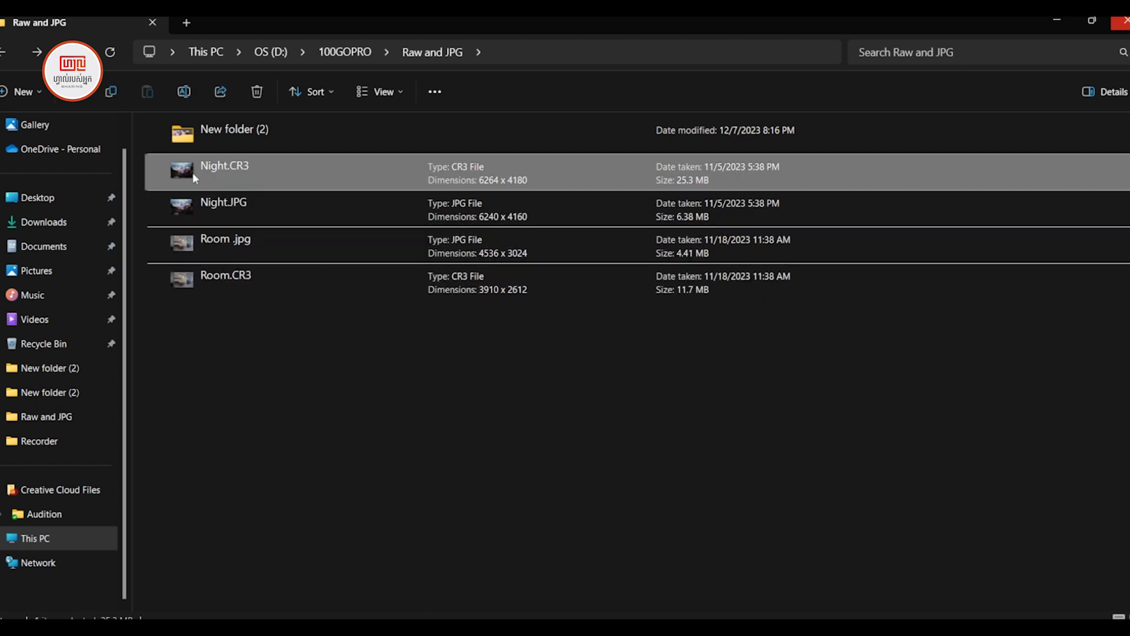
{"action": "left_click_drag", "start_coordinate": [192, 172], "coordinate": [427, 83]}
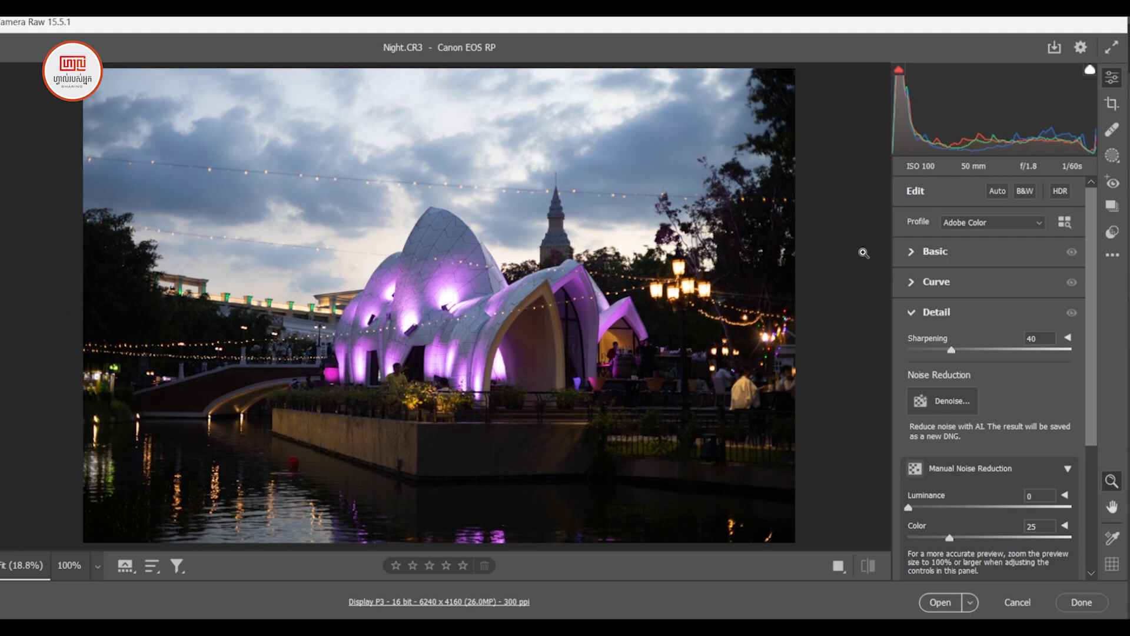
Expand the Basic adjustments for Night.CR3 and set Exposure to +2.00
{"action": "left_click", "coordinate": [937, 257]}
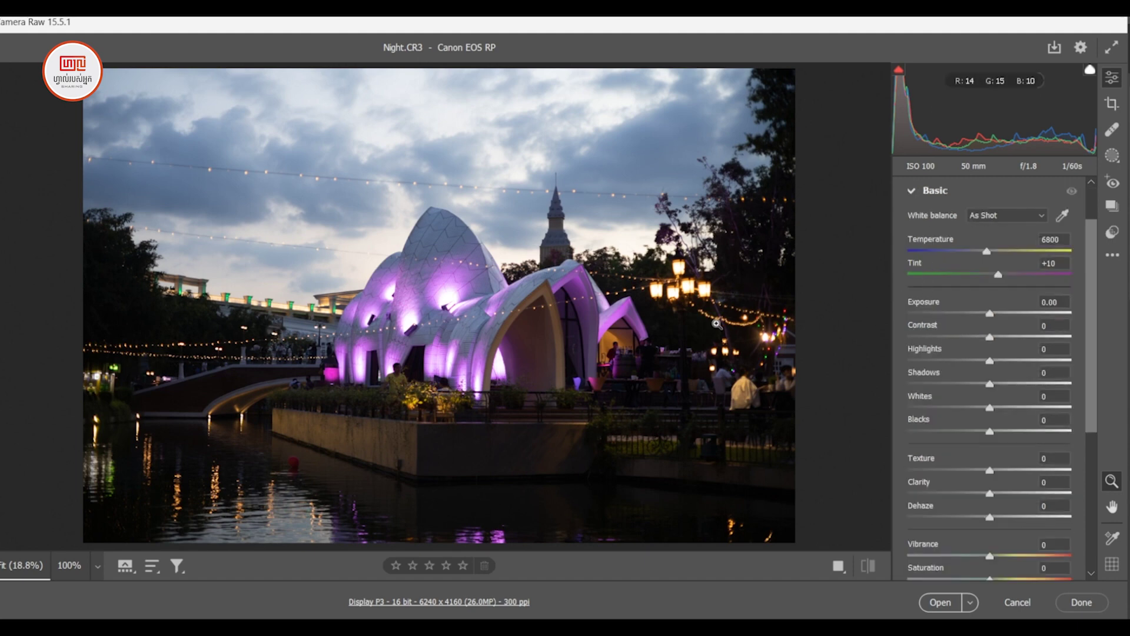
{"action": "scroll", "coordinate": [1008, 442], "scroll_direction": "down", "scroll_amount": 2}
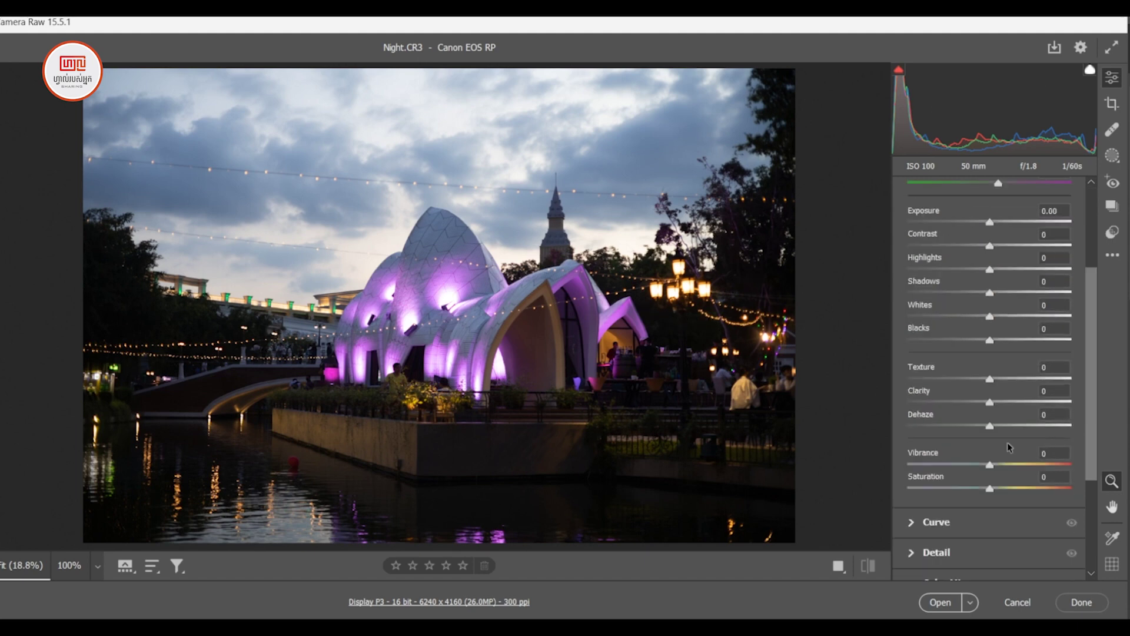
{"action": "scroll", "coordinate": [984, 413], "scroll_direction": "up", "scroll_amount": 2}
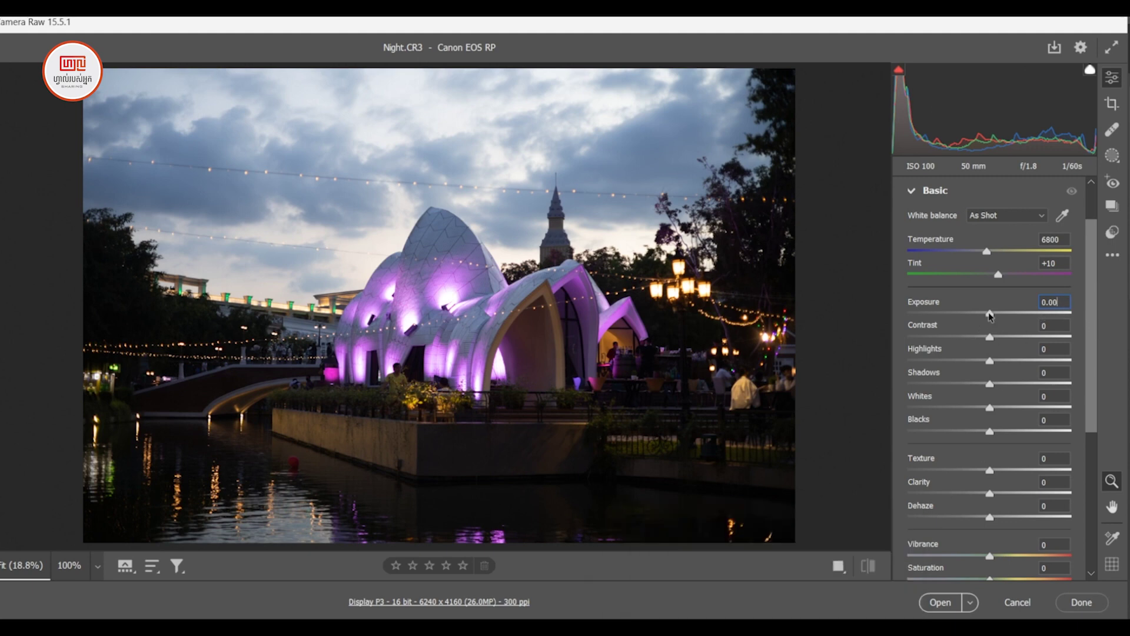
{"action": "left_click_drag", "start_coordinate": [990, 316], "coordinate": [1024, 316]}
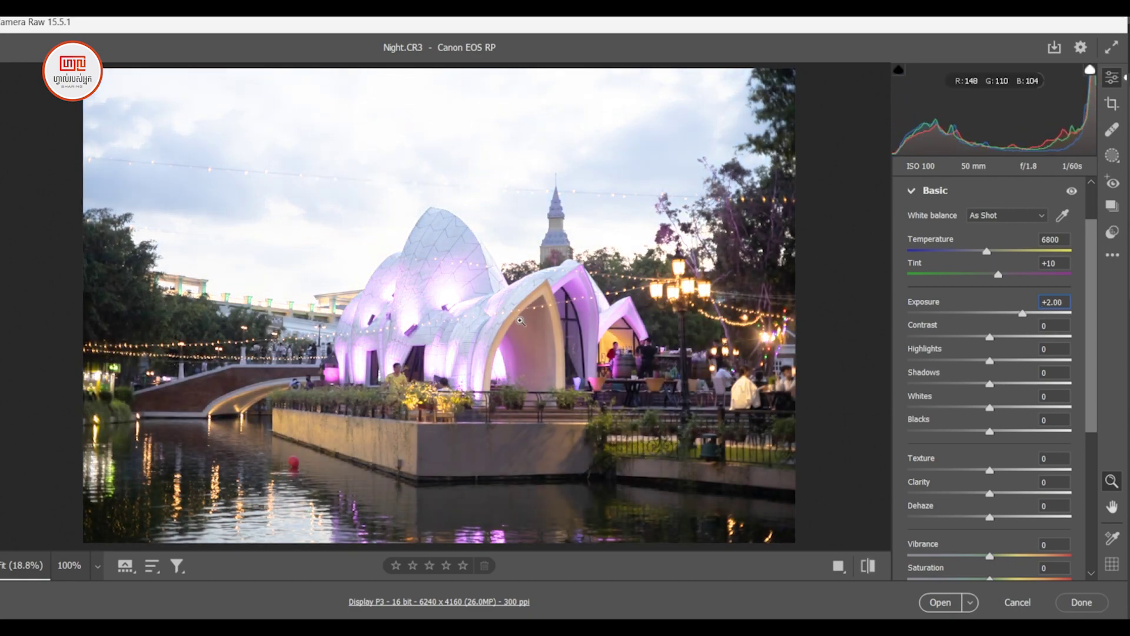
Examine the brightened domes, arches and tile texture of the building up close
{"action": "left_click_drag", "start_coordinate": [523, 322], "coordinate": [550, 307]}
{"action": "scroll", "coordinate": [548, 307], "scroll_direction": "up", "scroll_amount": 5}
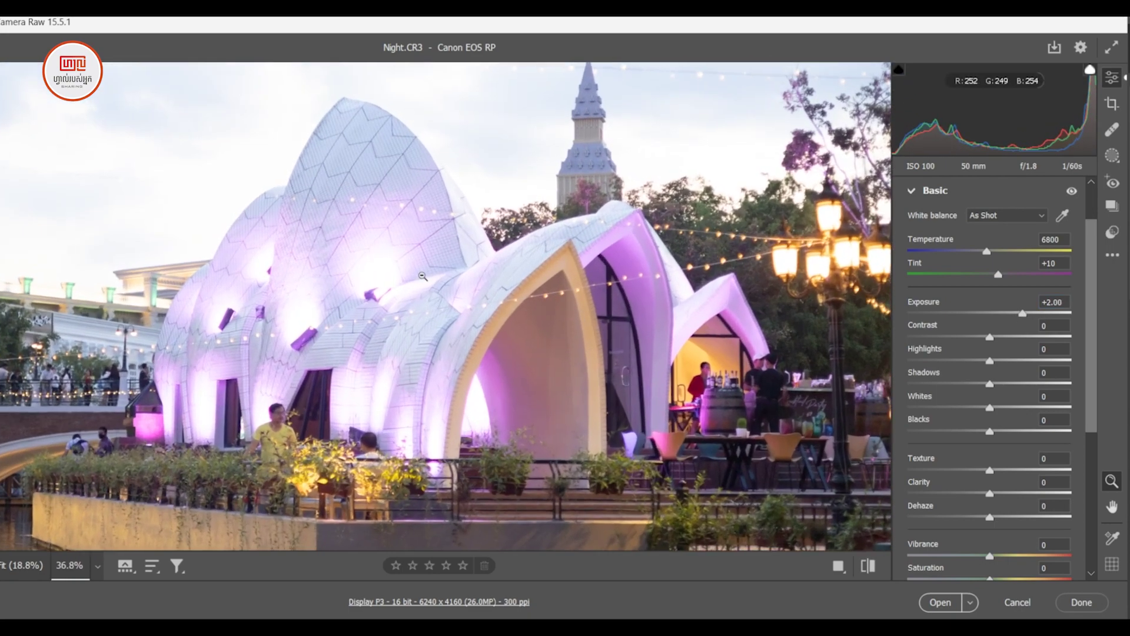
{"action": "scroll", "coordinate": [429, 277], "scroll_direction": "down", "scroll_amount": 3}
{"action": "scroll", "coordinate": [359, 267], "scroll_direction": "up", "scroll_amount": 3}
{"action": "scroll", "coordinate": [474, 304], "scroll_direction": "down", "scroll_amount": 5}
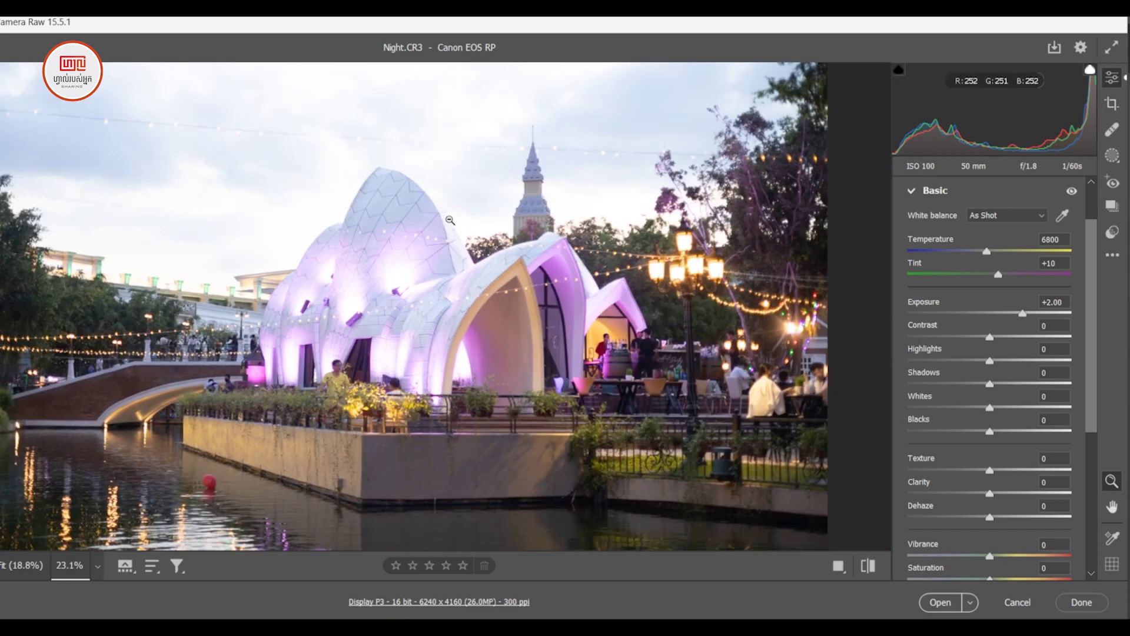
{"action": "scroll", "coordinate": [468, 232], "scroll_direction": "up", "scroll_amount": 3}
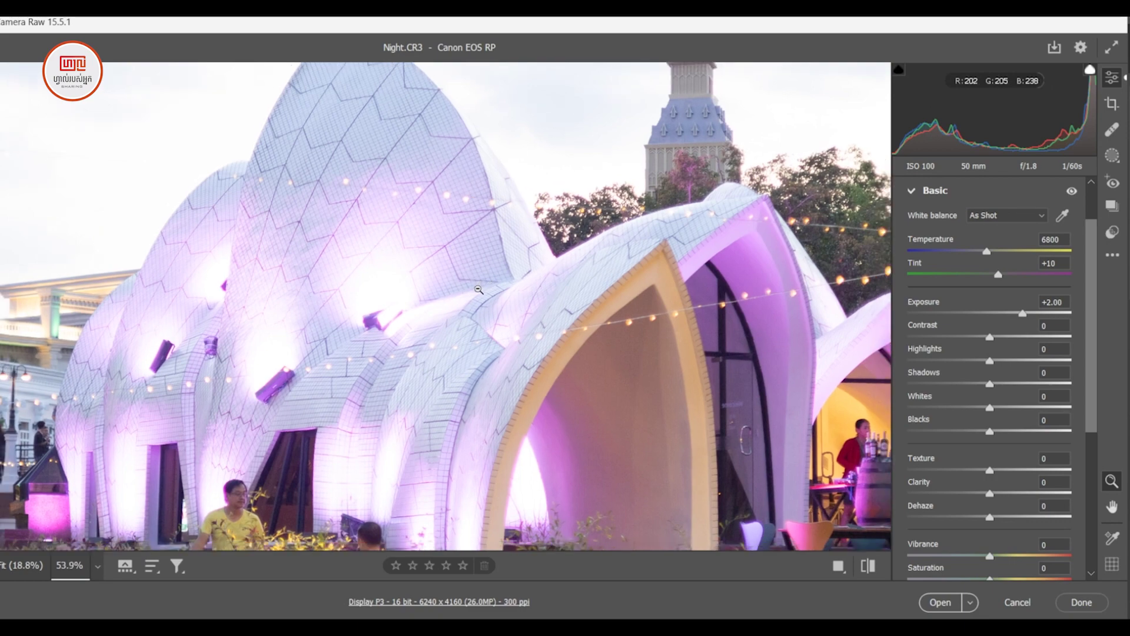
Set Contrast to +20 and Highlights to -83 for Night.CR3
{"action": "scroll", "coordinate": [457, 268], "scroll_direction": "down", "scroll_amount": 2}
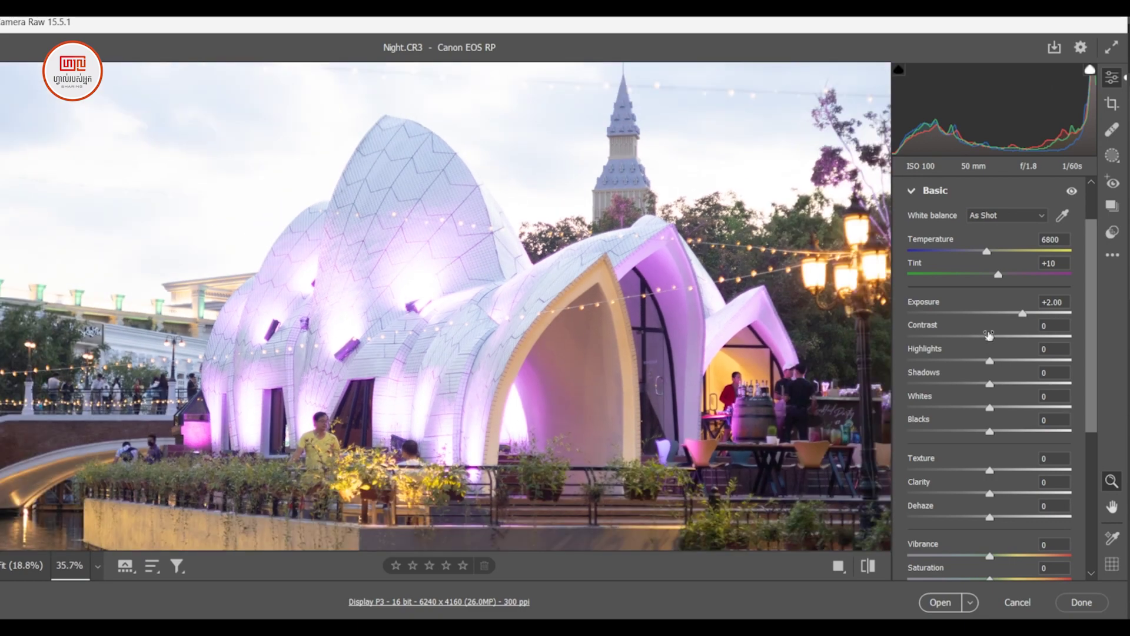
{"action": "left_click_drag", "start_coordinate": [992, 339], "coordinate": [1006, 337]}
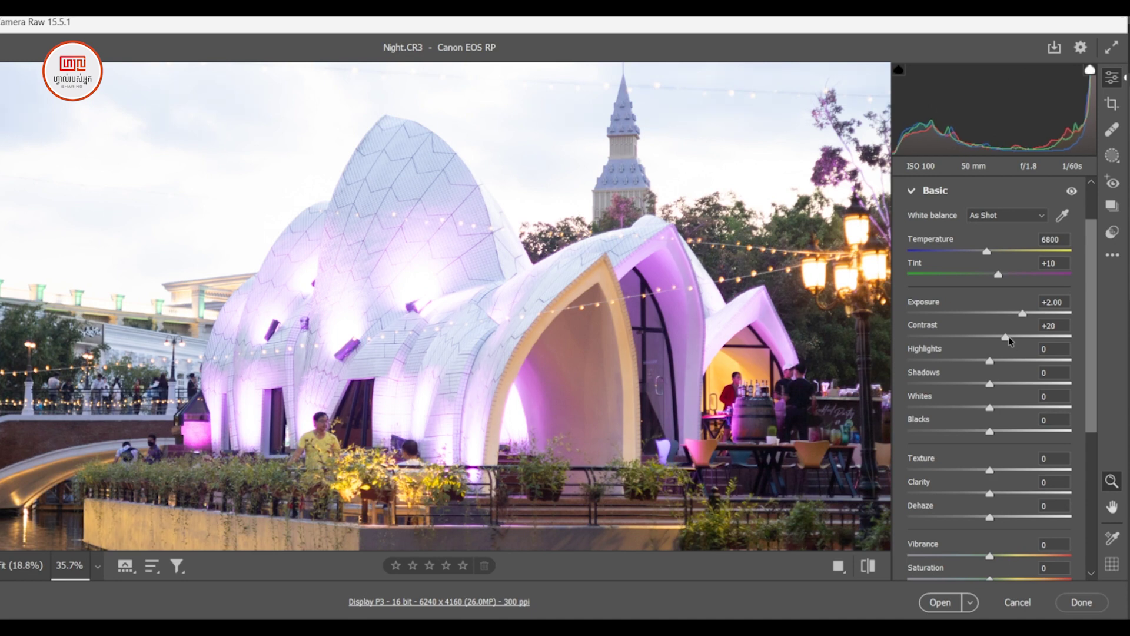
{"action": "left_click_drag", "start_coordinate": [991, 361], "coordinate": [945, 363]}
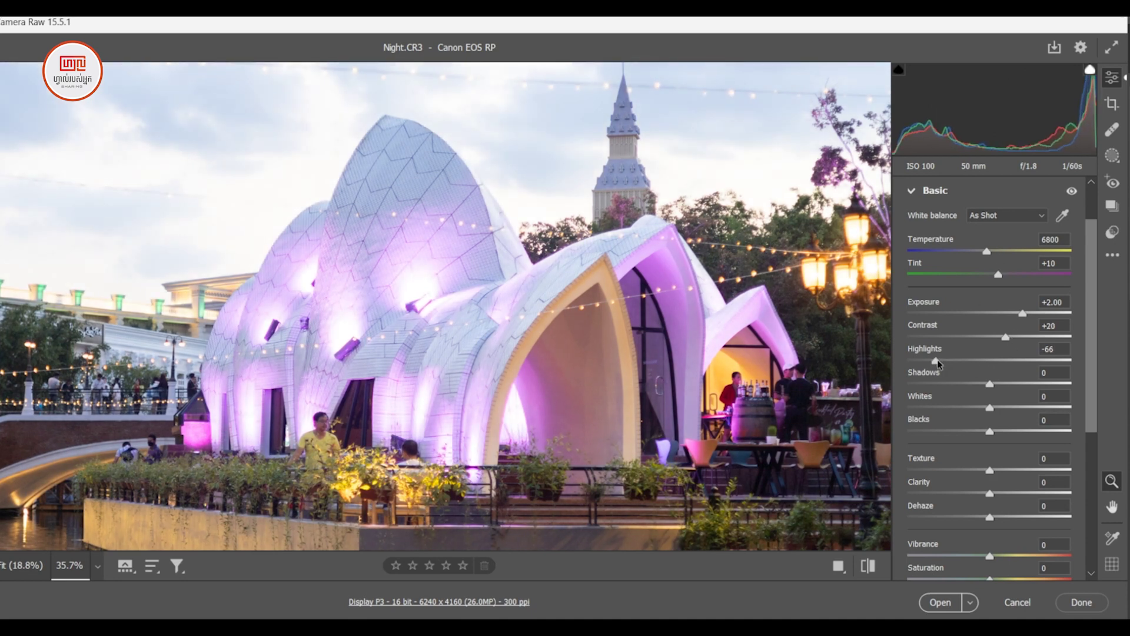
{"action": "left_click_drag", "start_coordinate": [932, 363], "coordinate": [924, 364]}
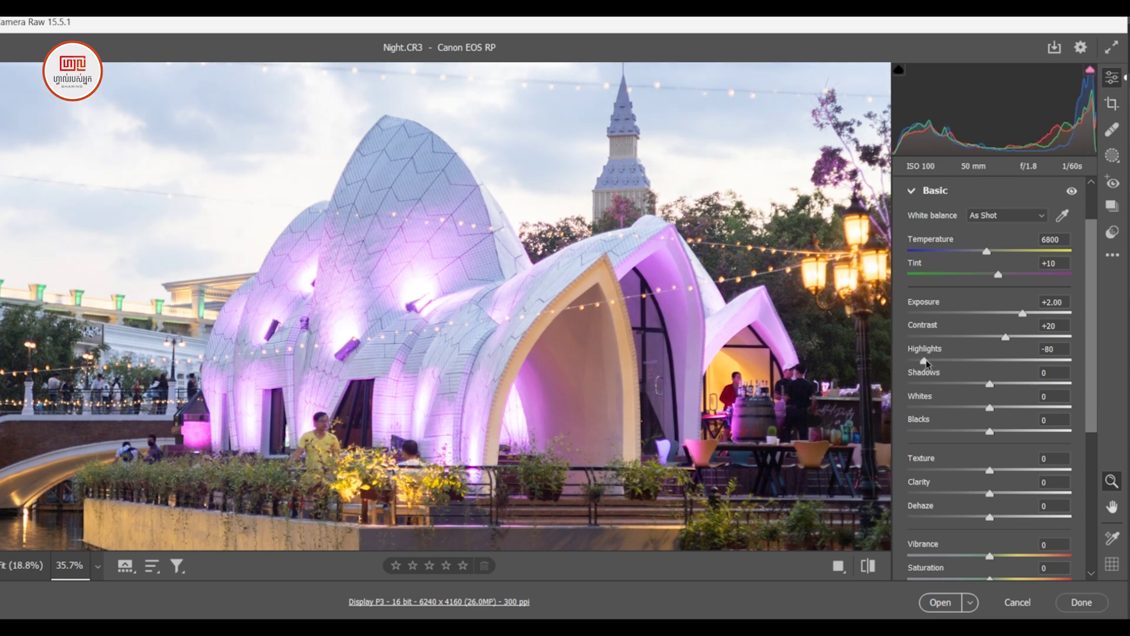
Set Shadows, Whites and Blacks to +40 each for Night.CR3
{"action": "left_click_drag", "start_coordinate": [989, 384], "coordinate": [1024, 385]}
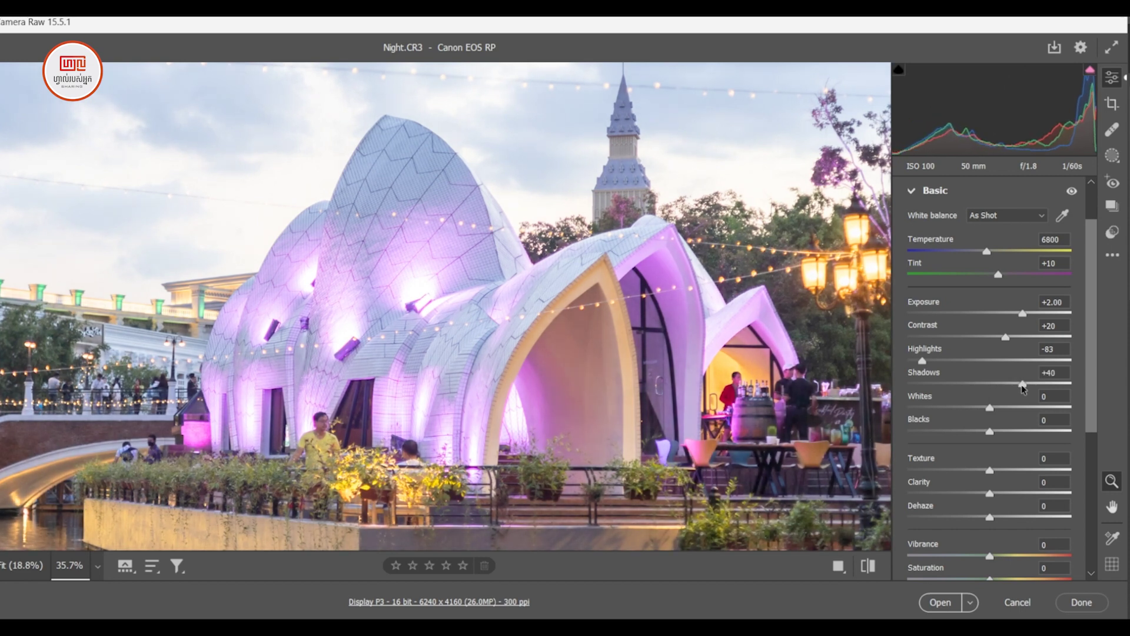
{"action": "left_click", "coordinate": [1057, 392]}
{"action": "type", "text": "40"}
{"action": "left_click", "coordinate": [1068, 420]}
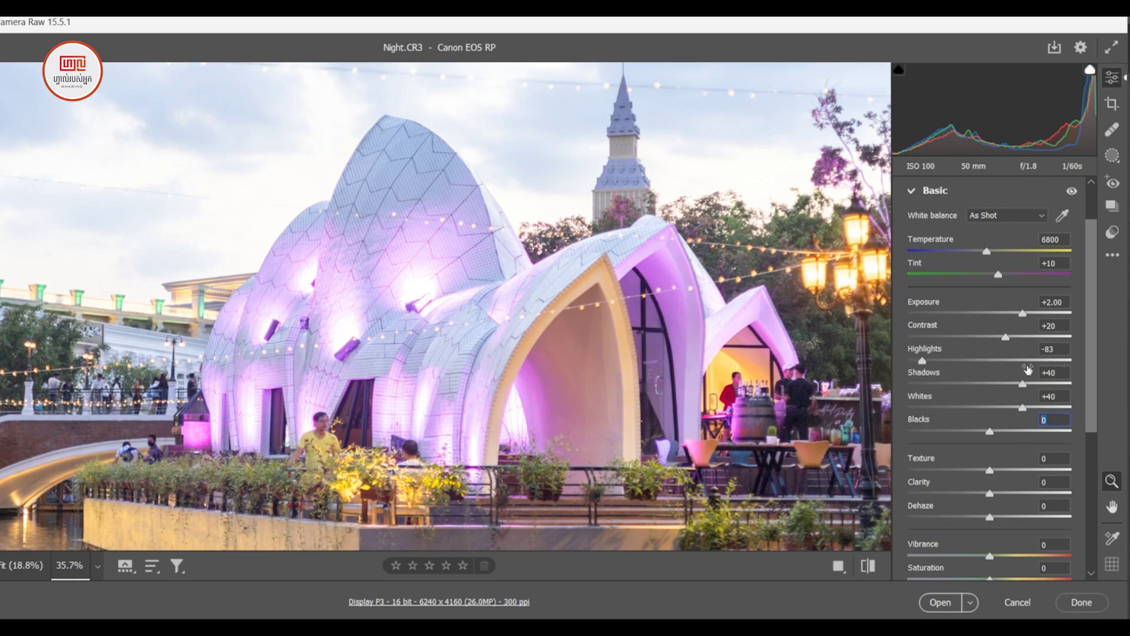
{"action": "type", "text": "40"}
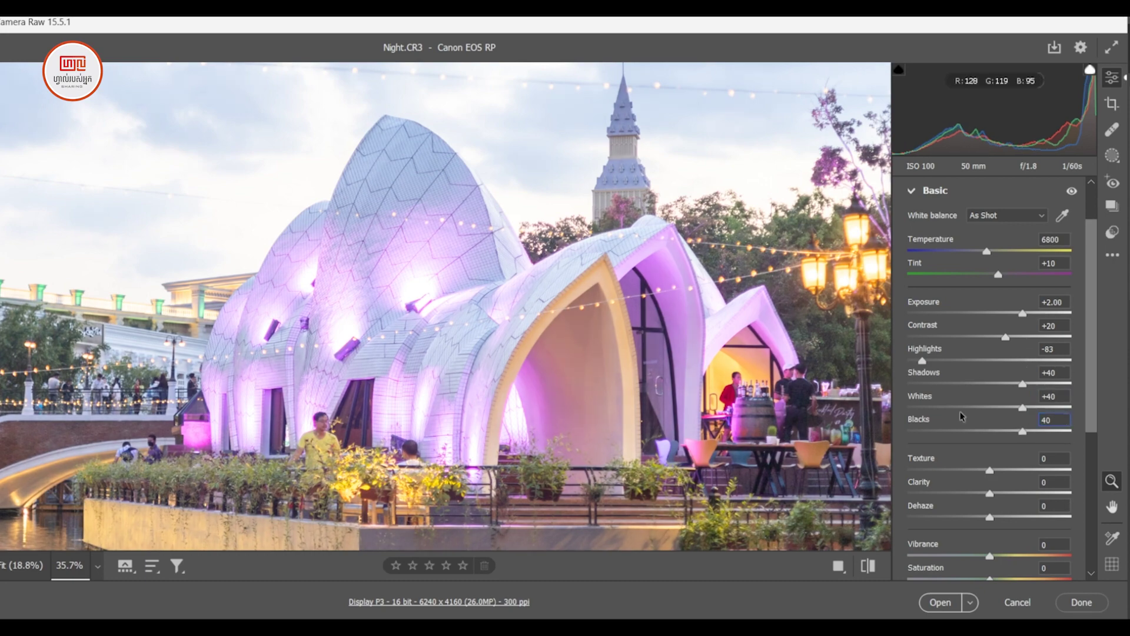
Consult the noted adjustment values in Info.txt in Notepad, and set Night.CR3's Contrast to +30 in Camera Raw
{"action": "key", "text": "super+s"}
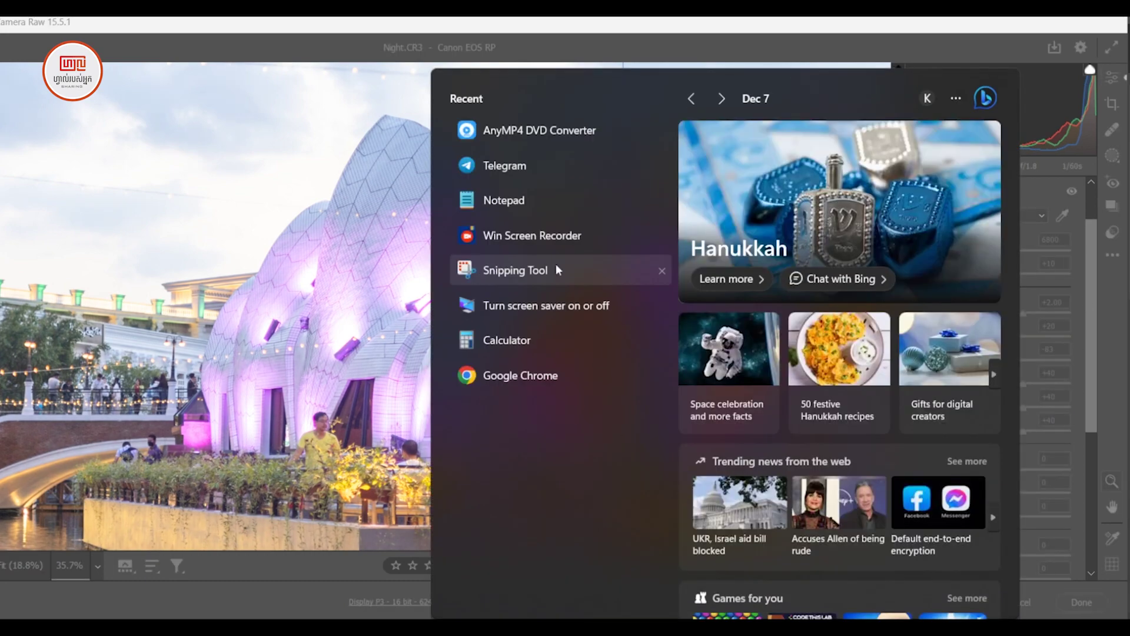
{"action": "left_click", "coordinate": [506, 197]}
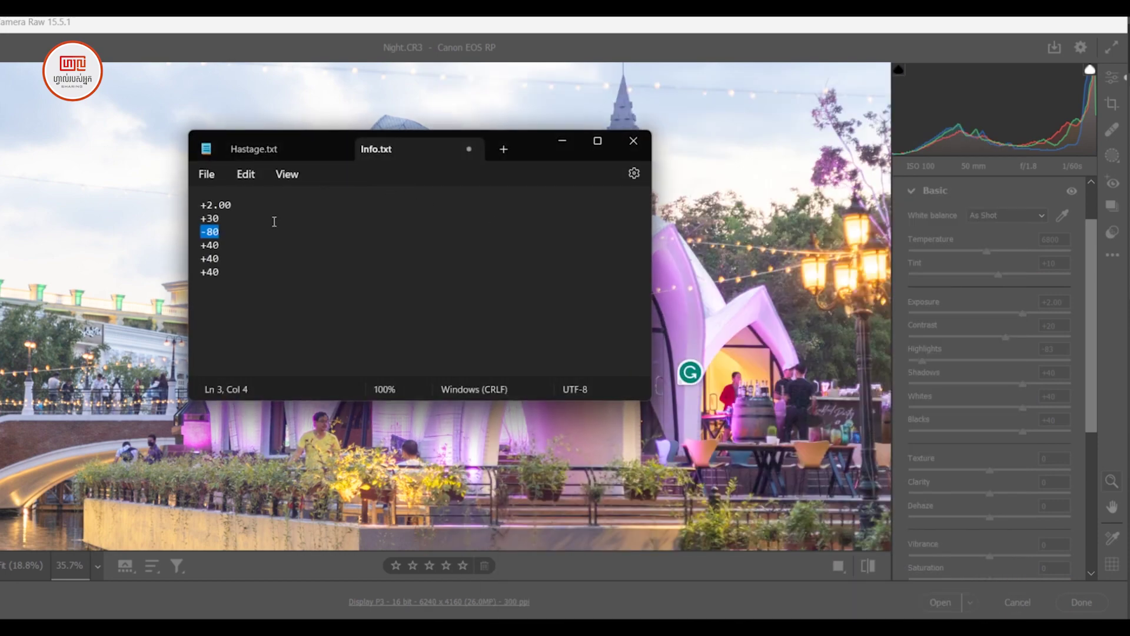
{"action": "left_click", "coordinate": [234, 207]}
{"action": "left_click", "coordinate": [213, 218]}
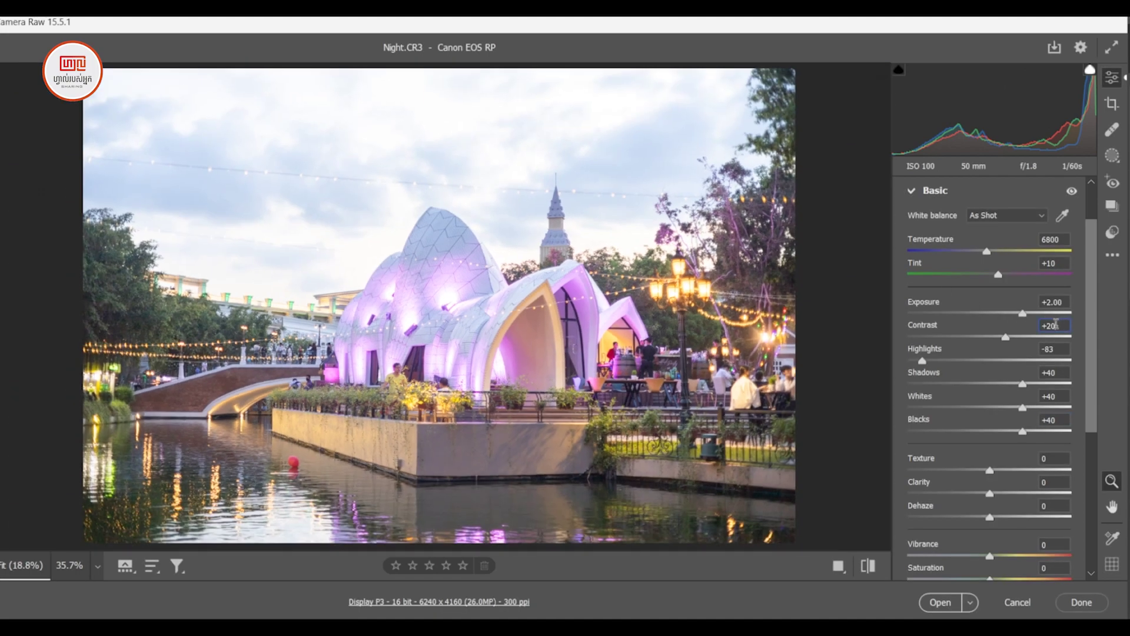
{"action": "type", "text": "+30"}
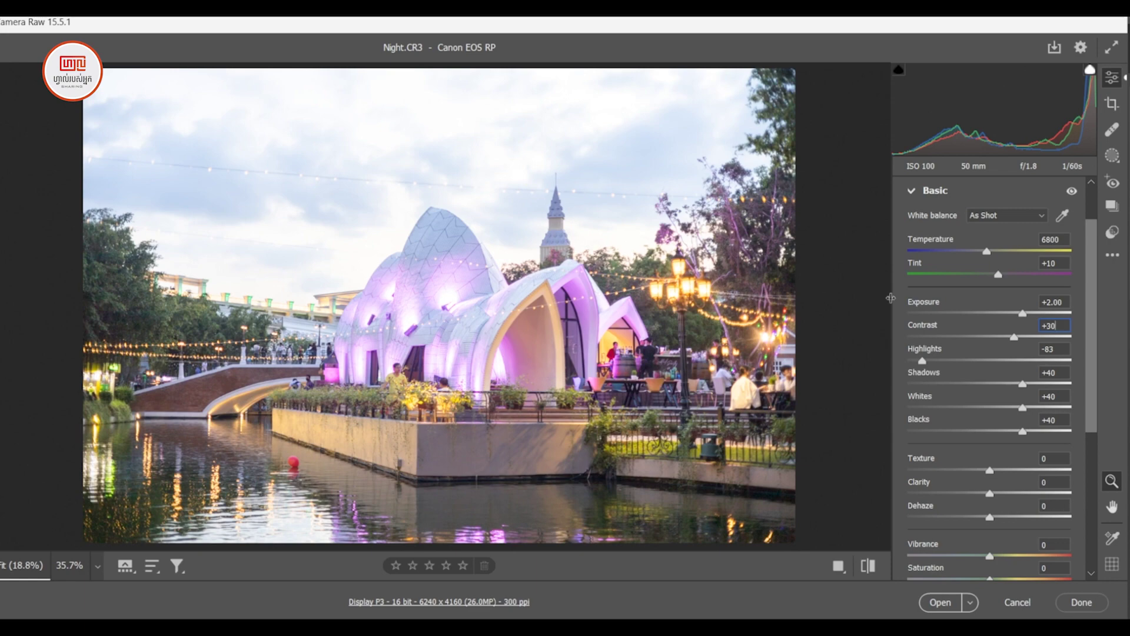
Examine the edited building's arches, tiles and glass door up close for noise and detail
{"action": "left_click", "coordinate": [515, 376]}
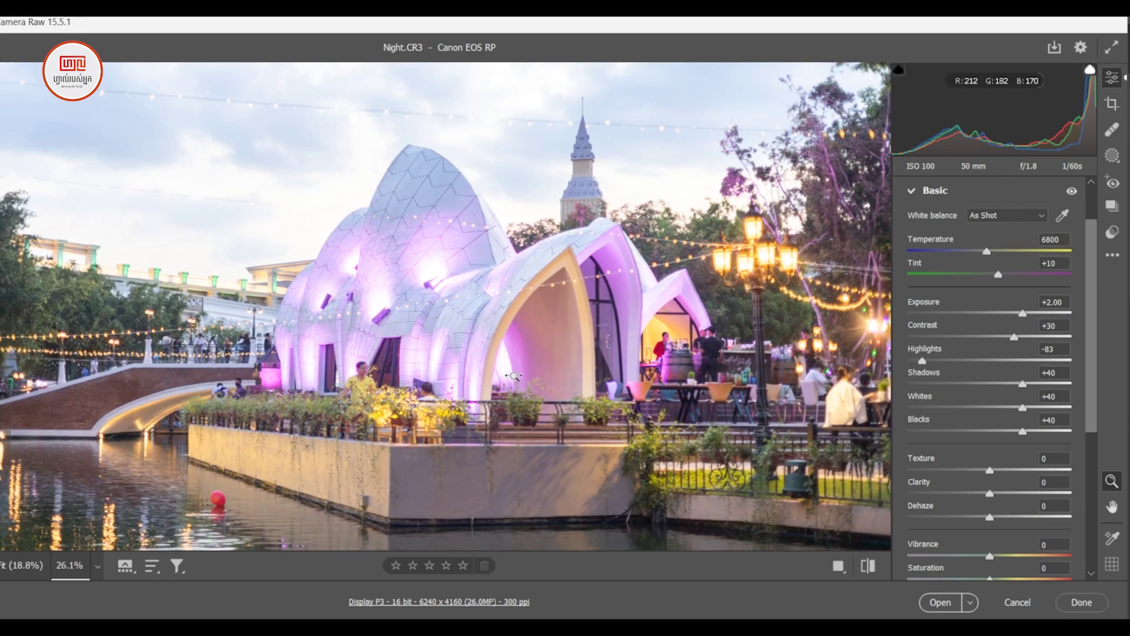
{"action": "left_click_drag", "start_coordinate": [658, 334], "coordinate": [711, 356]}
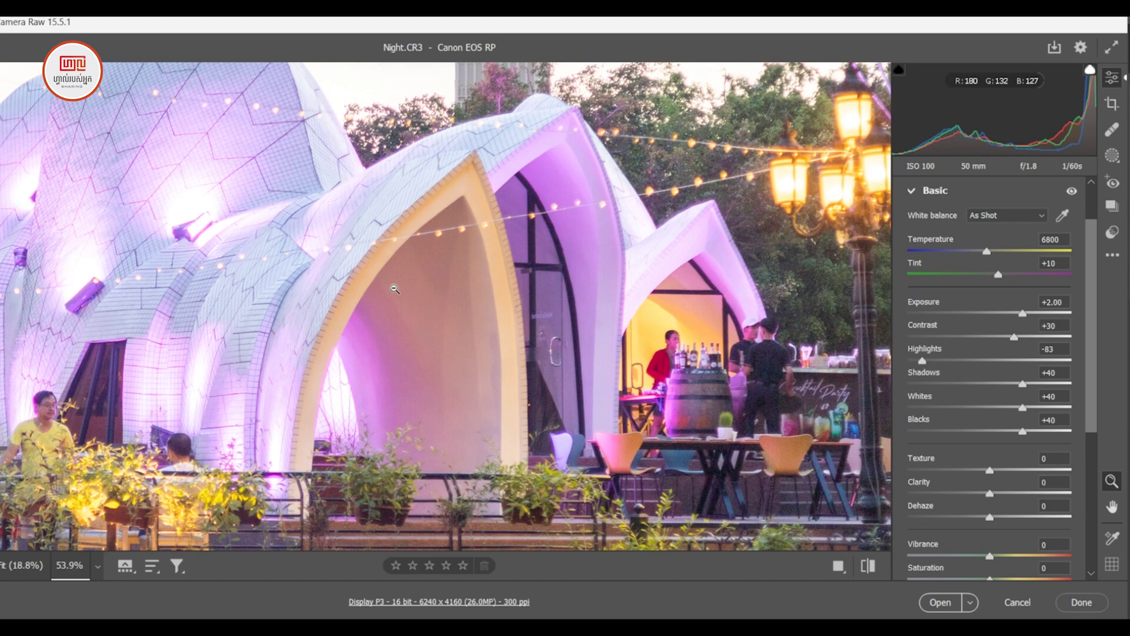
{"action": "left_click_drag", "start_coordinate": [403, 269], "coordinate": [519, 255]}
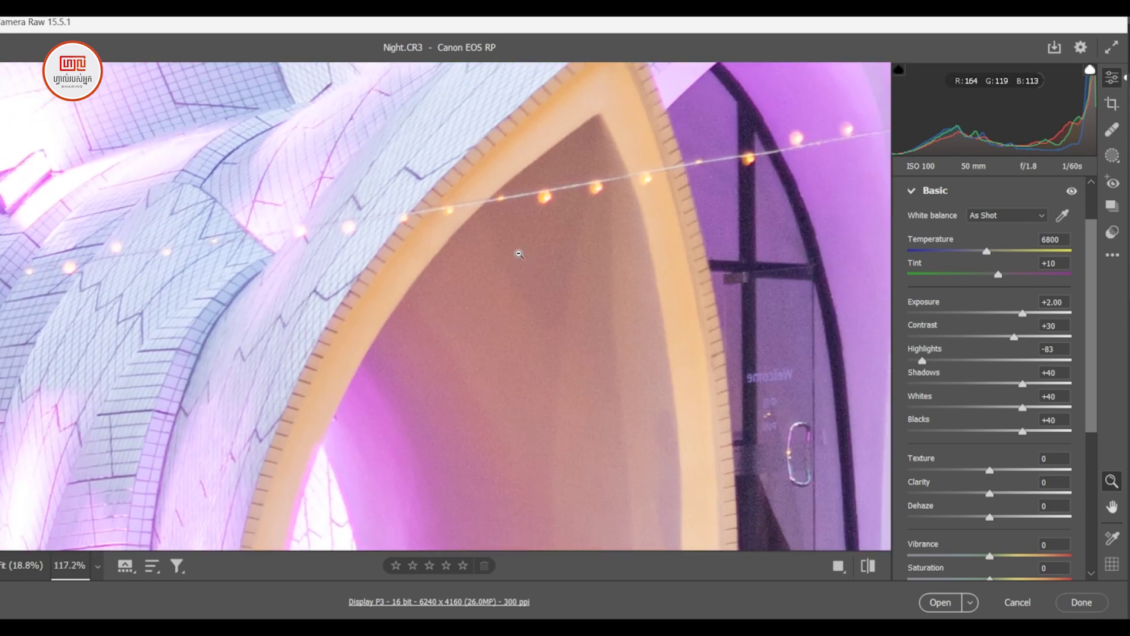
{"action": "scroll", "coordinate": [519, 281], "scroll_direction": "down", "scroll_amount": 2}
{"action": "scroll", "coordinate": [653, 326], "scroll_direction": "up", "scroll_amount": 1}
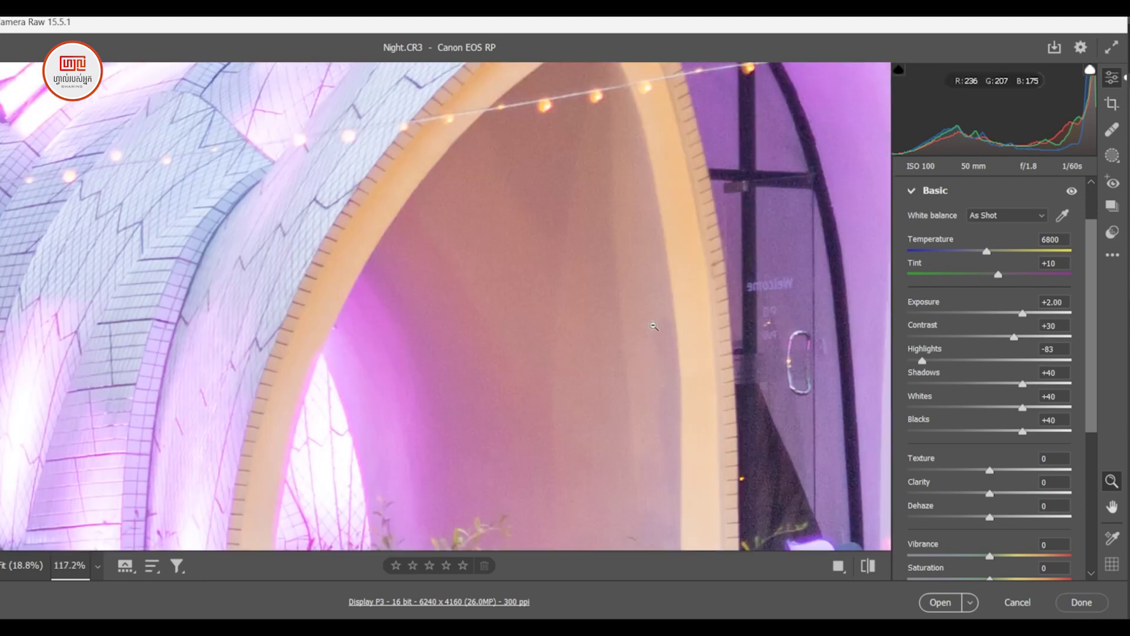
{"action": "scroll", "coordinate": [654, 326], "scroll_direction": "up", "scroll_amount": 1}
{"action": "left_click_drag", "start_coordinate": [567, 302], "coordinate": [442, 299]}
{"action": "scroll", "coordinate": [960, 384], "scroll_direction": "down", "scroll_amount": 2}
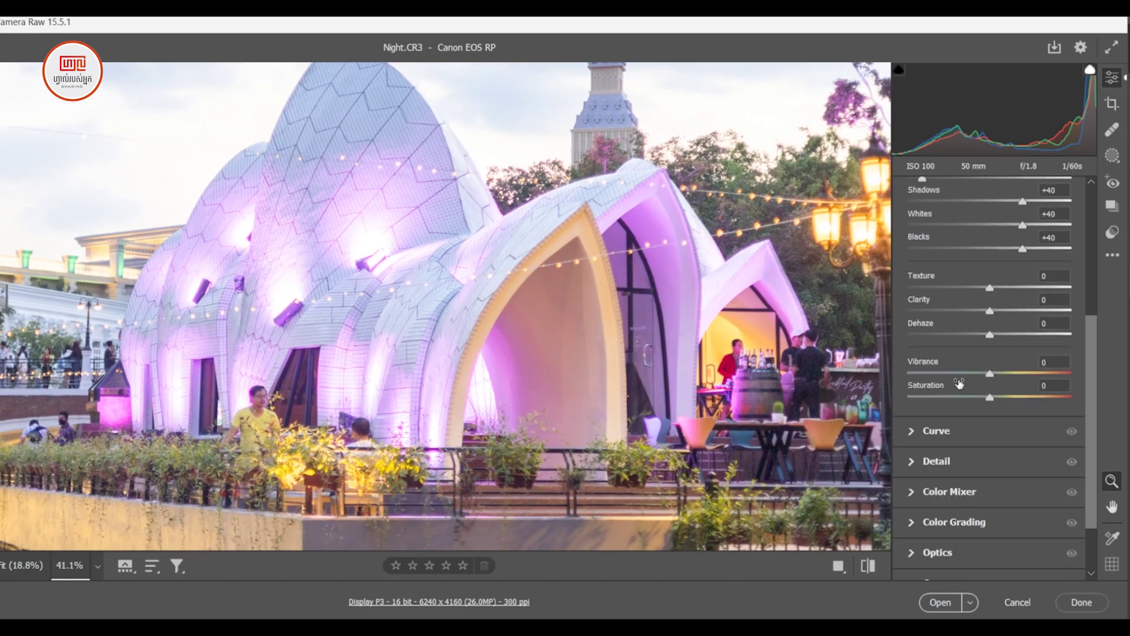
{"action": "left_click_drag", "start_coordinate": [570, 309], "coordinate": [639, 321]}
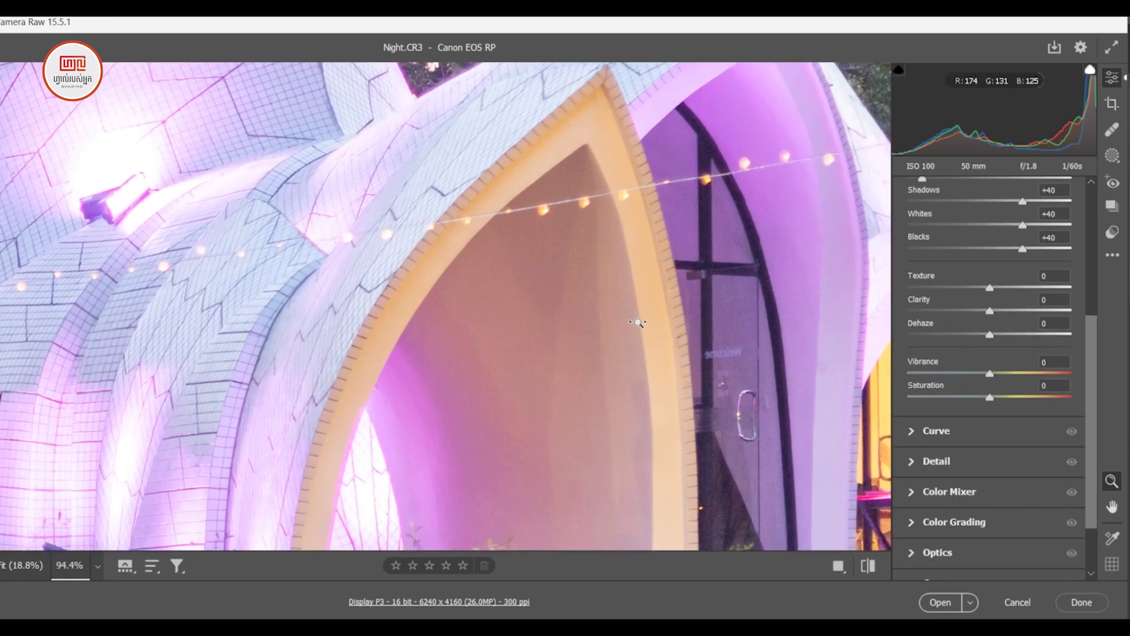
Start AI Denoise from the Detail adjustments and move the Enhance preview from the people on the bridge to the building
{"action": "left_click", "coordinate": [942, 462]}
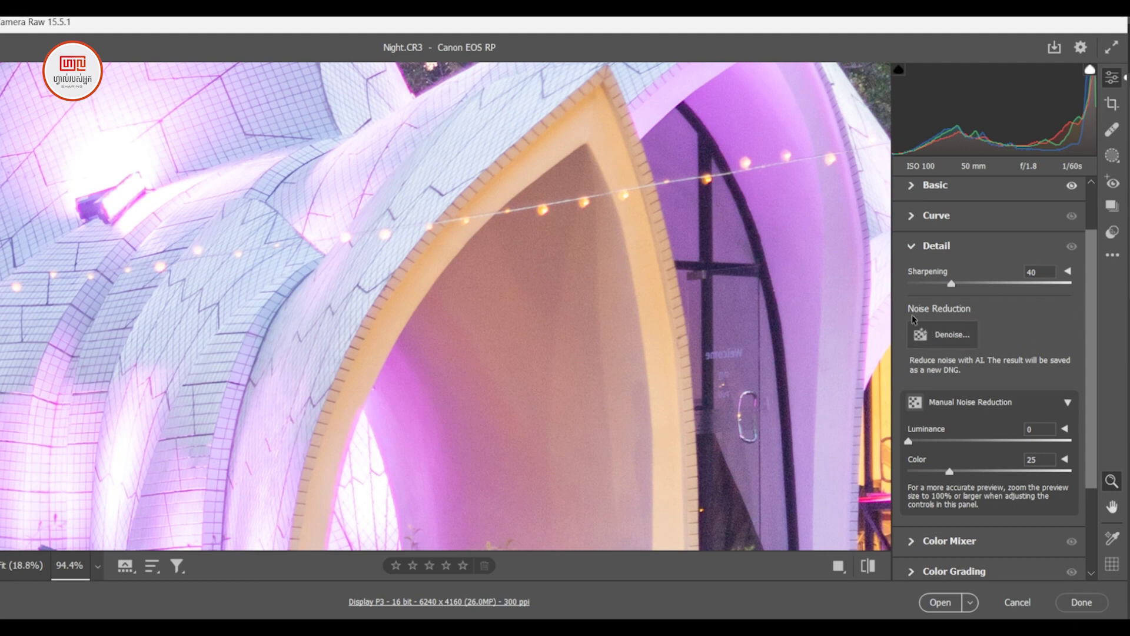
{"action": "left_click", "coordinate": [944, 341]}
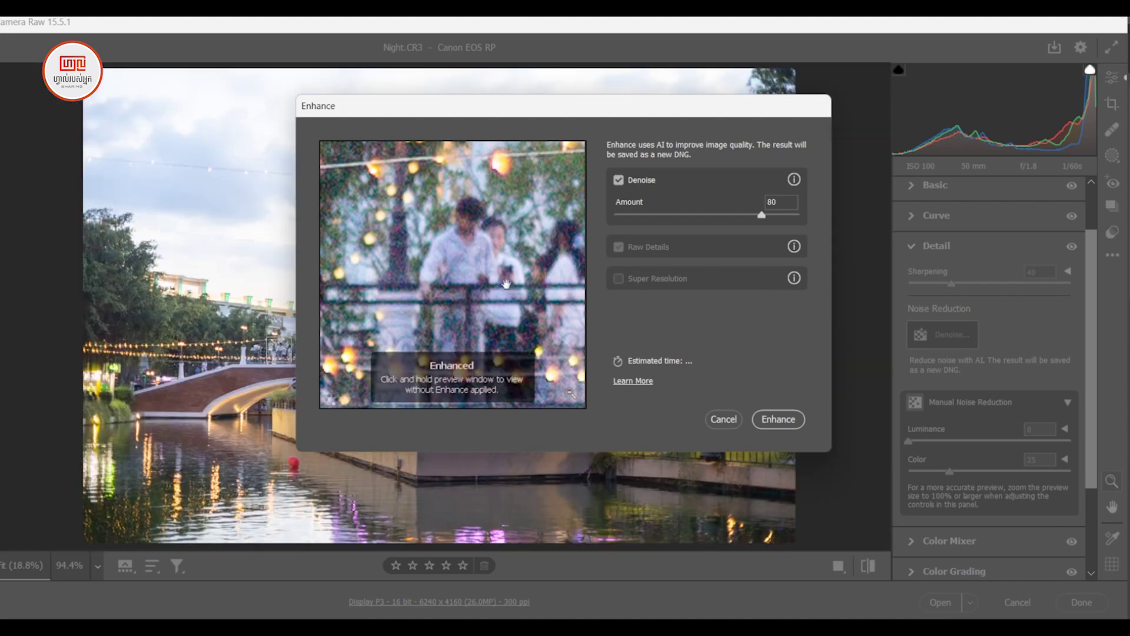
{"action": "left_click_drag", "start_coordinate": [298, 168], "coordinate": [298, 164]}
{"action": "left_click_drag", "start_coordinate": [494, 292], "coordinate": [365, 424]}
{"action": "left_click_drag", "start_coordinate": [453, 212], "coordinate": [321, 381]}
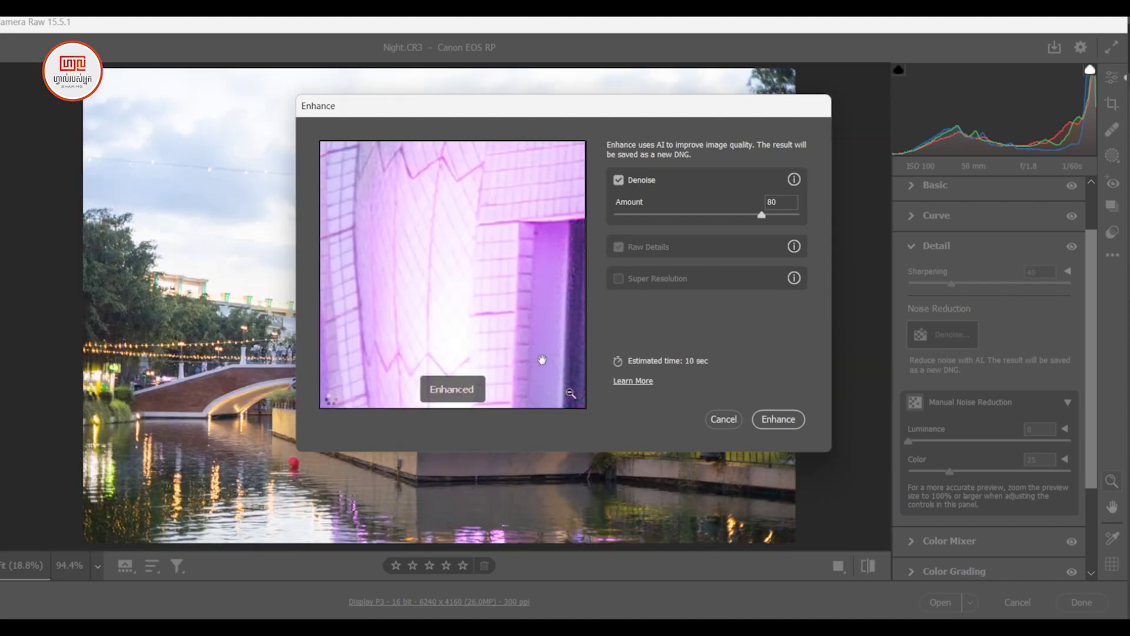
Inspect the arch edge in the Enhance preview and apply Denoise with an amount of 80
{"action": "left_click", "coordinate": [570, 393]}
{"action": "left_click_drag", "start_coordinate": [481, 280], "coordinate": [430, 307]}
{"action": "left_click_drag", "start_coordinate": [434, 228], "coordinate": [522, 308]}
{"action": "left_click_drag", "start_coordinate": [790, 200], "coordinate": [648, 205]}
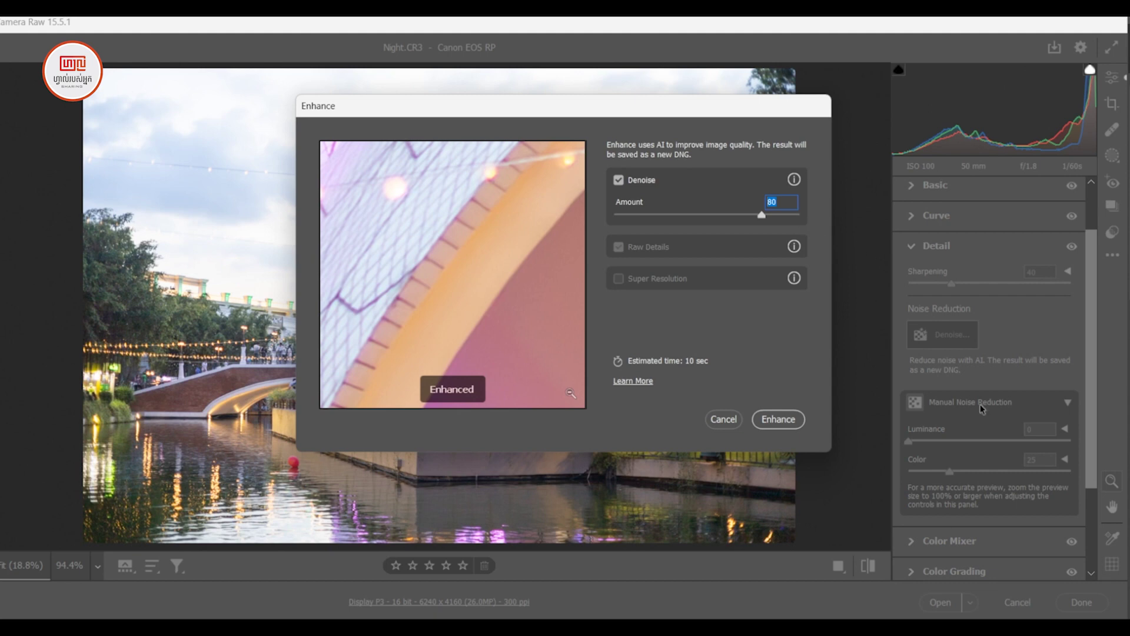
{"action": "left_click", "coordinate": [774, 420]}
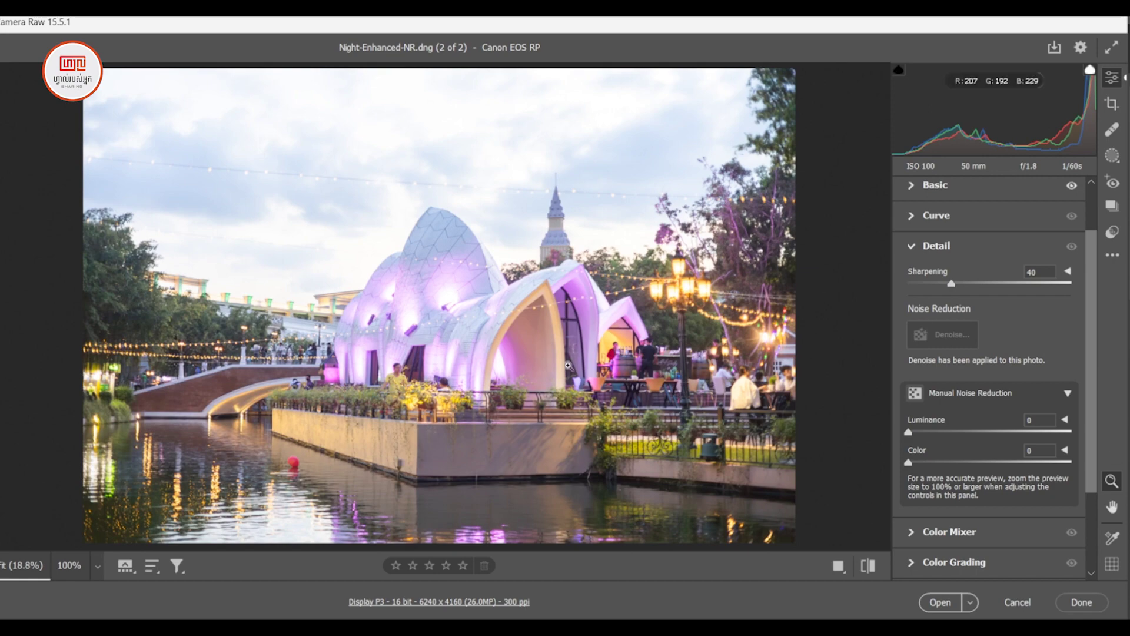
Check the denoised arch and tiles up close and open Night-Enhanced-NR.dng in Photoshop
{"action": "left_click_drag", "start_coordinate": [533, 336], "coordinate": [691, 391]}
{"action": "scroll", "coordinate": [515, 212], "scroll_direction": "up", "scroll_amount": 2}
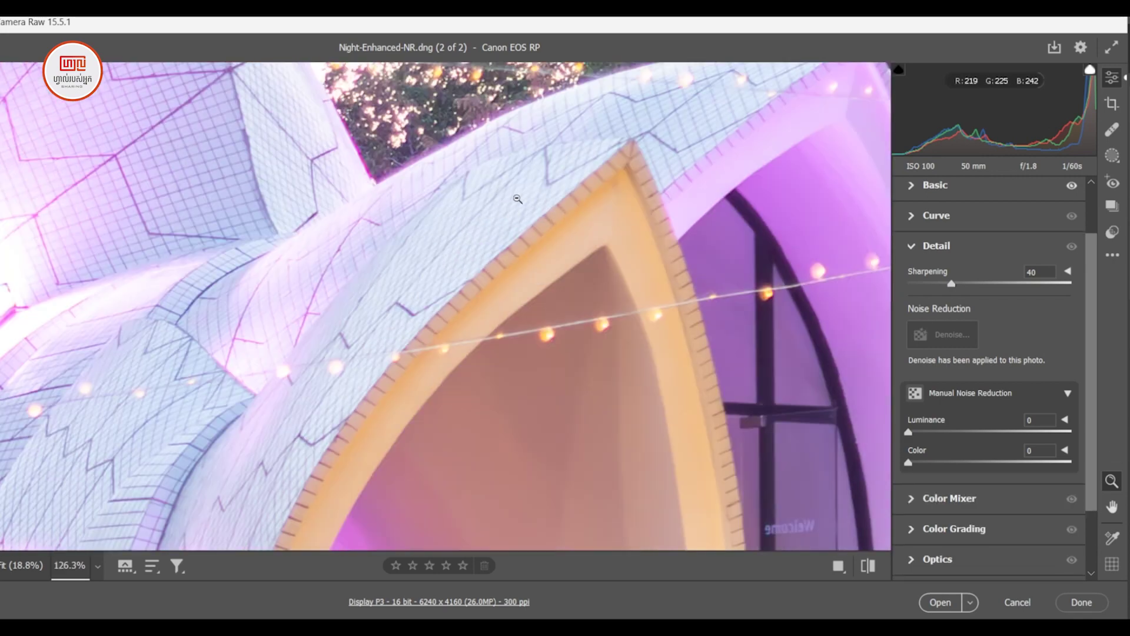
{"action": "scroll", "coordinate": [518, 199], "scroll_direction": "down", "scroll_amount": 2}
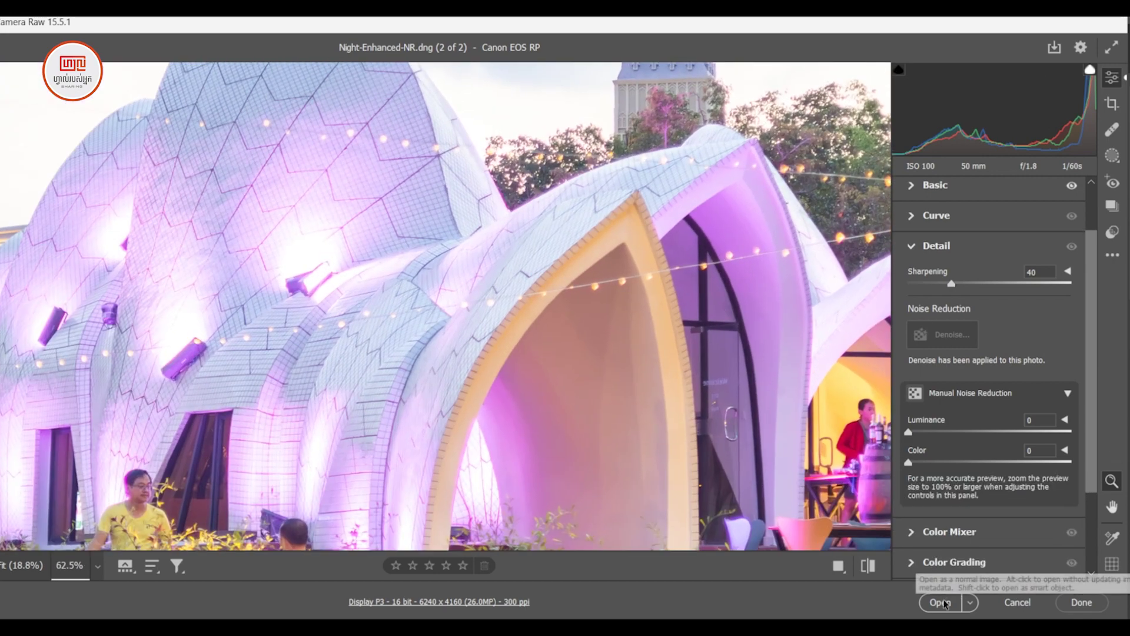
{"action": "left_click", "coordinate": [942, 603]}
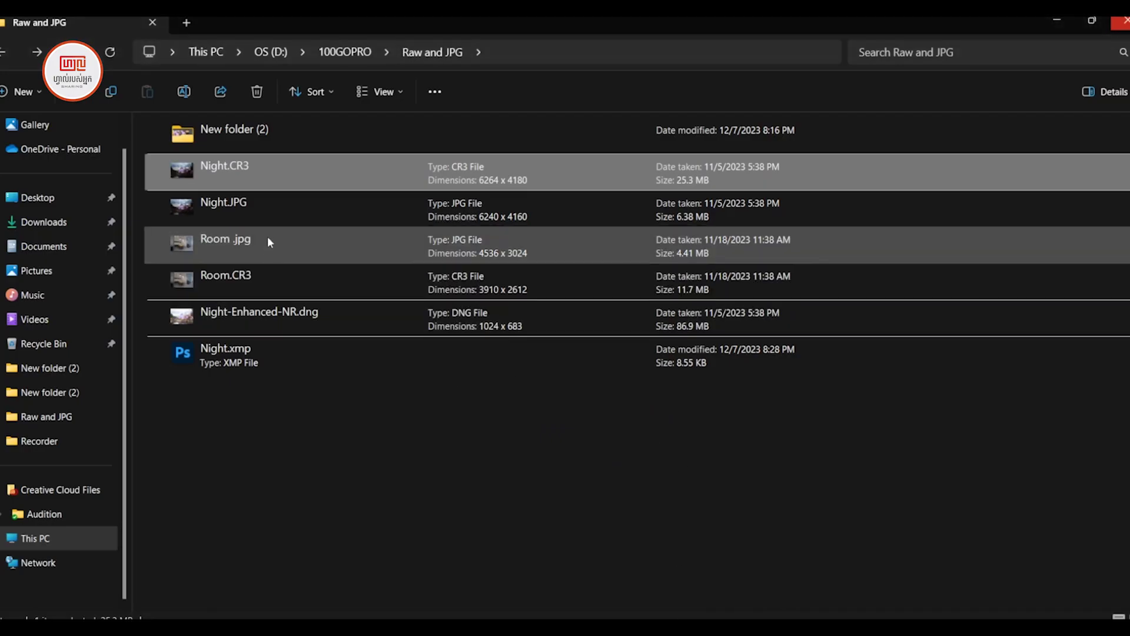
Open Night.JPG from the Raw and JPG folder beside the enhanced DNG and make it the active document
{"action": "left_click", "coordinate": [252, 211]}
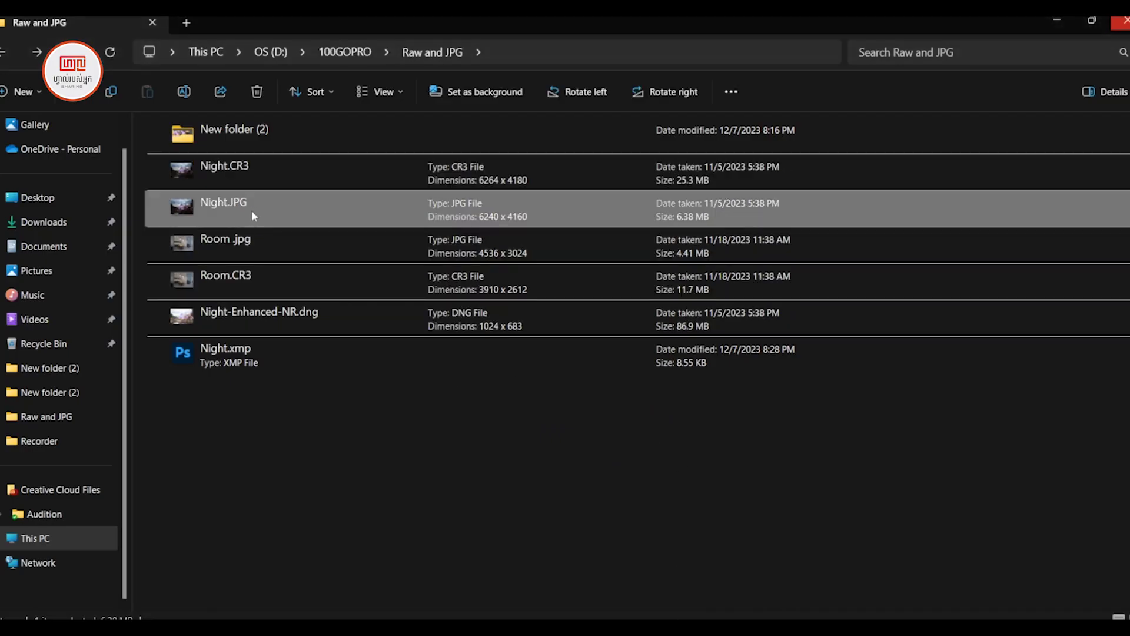
{"action": "left_click_drag", "start_coordinate": [211, 207], "coordinate": [384, 61]}
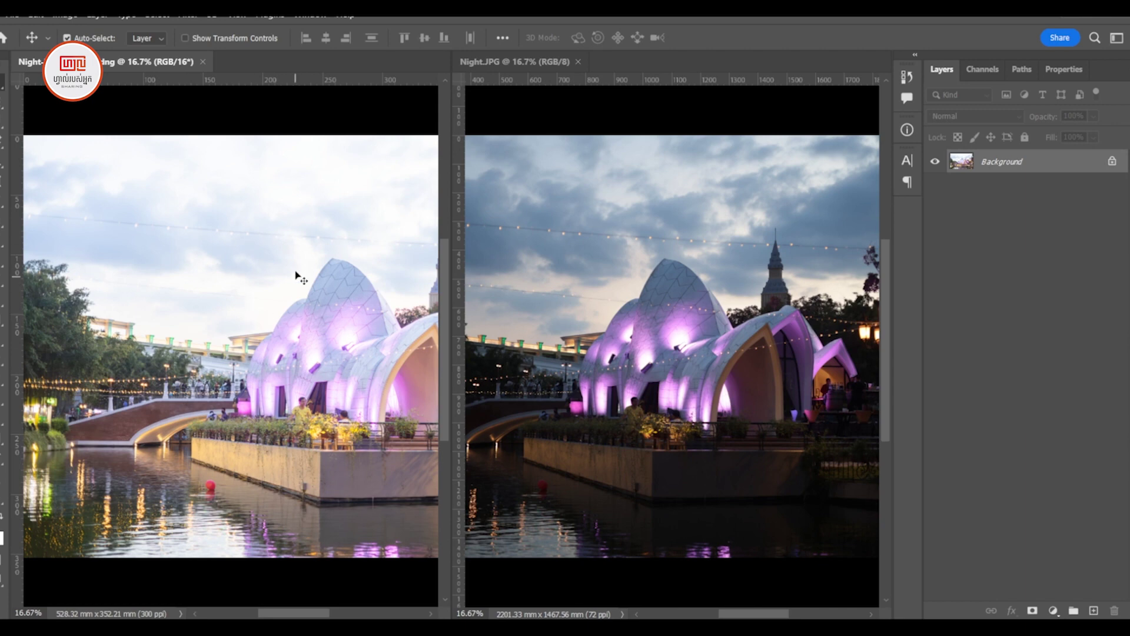
{"action": "left_click", "coordinate": [658, 302]}
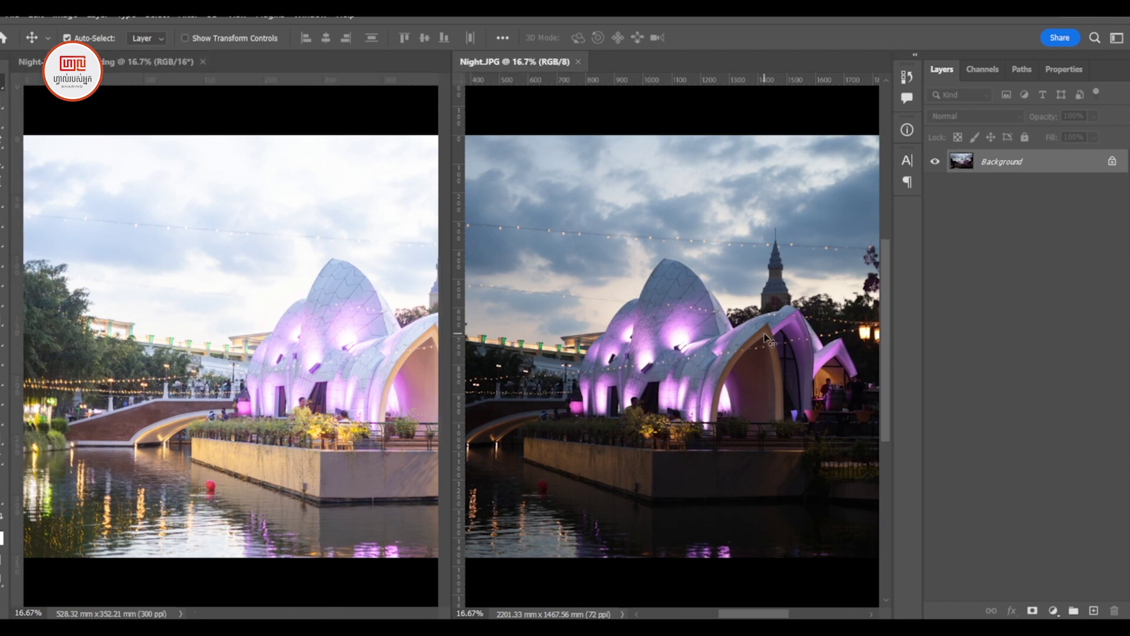
Open the Camera Raw Filter for Night.JPG and view the building's arches up close
{"action": "left_click", "coordinate": [186, 15]}
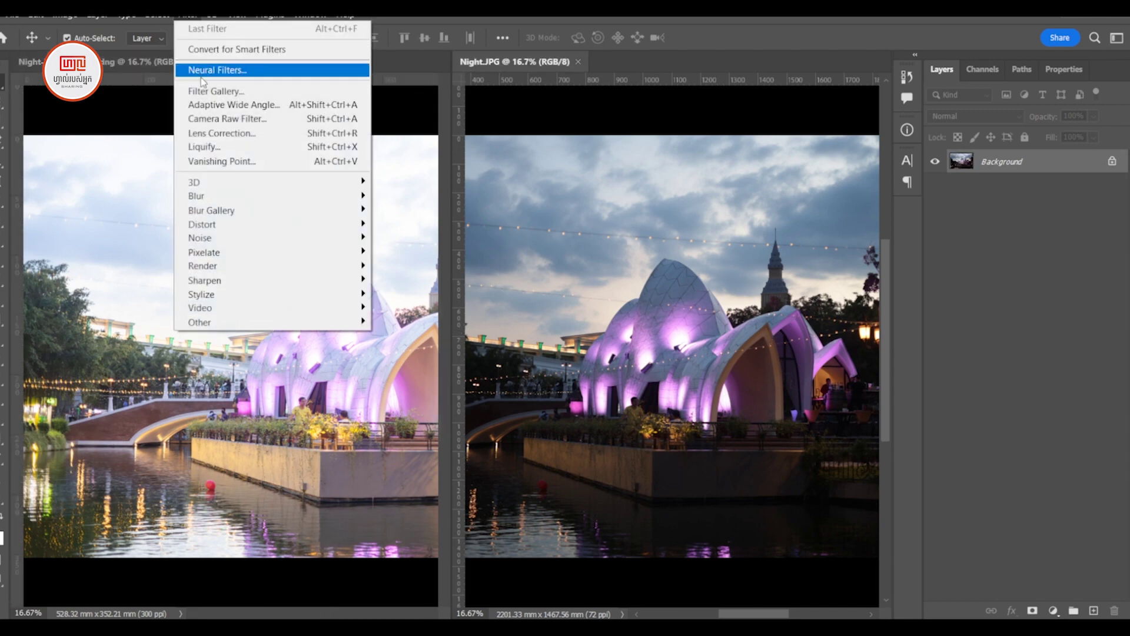
{"action": "left_click", "coordinate": [215, 121]}
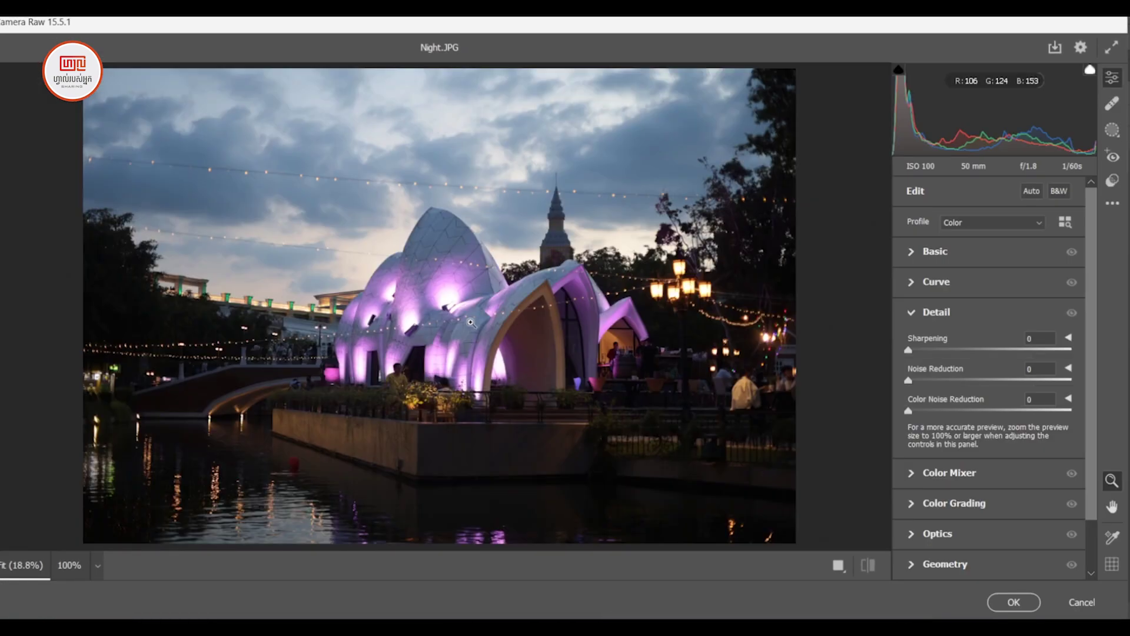
{"action": "left_click_drag", "start_coordinate": [512, 330], "coordinate": [600, 347]}
{"action": "scroll", "coordinate": [600, 347], "scroll_direction": "down", "scroll_amount": 1}
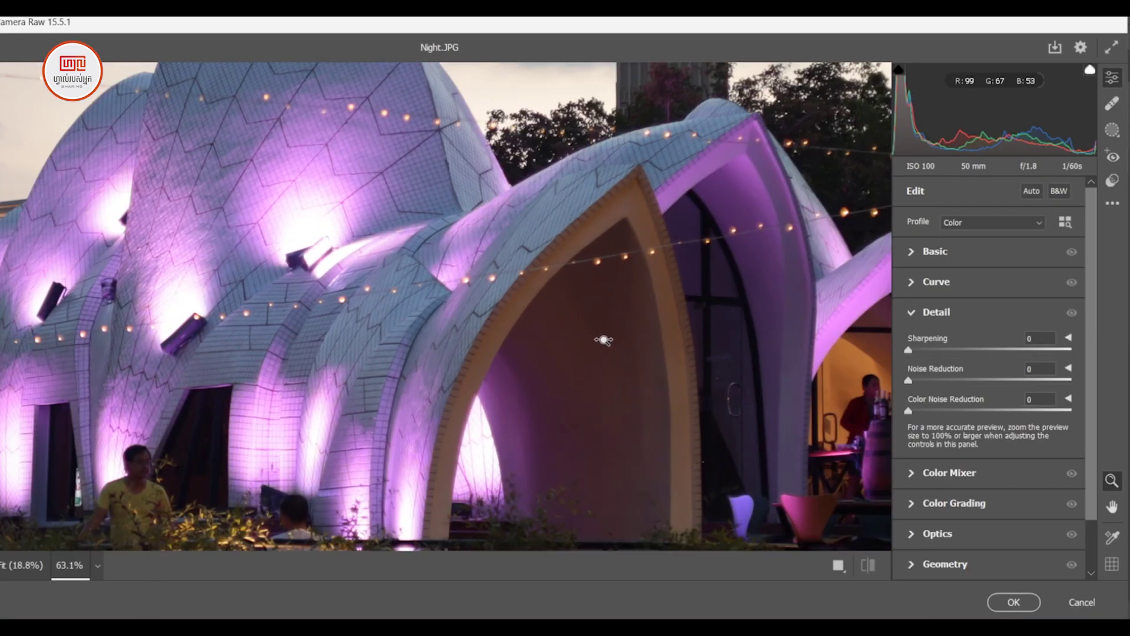
Expand the Basic adjustments for Night.JPG, set Exposure to +2.00, and consult the noted values in Info.txt in Notepad
{"action": "left_click", "coordinate": [955, 253]}
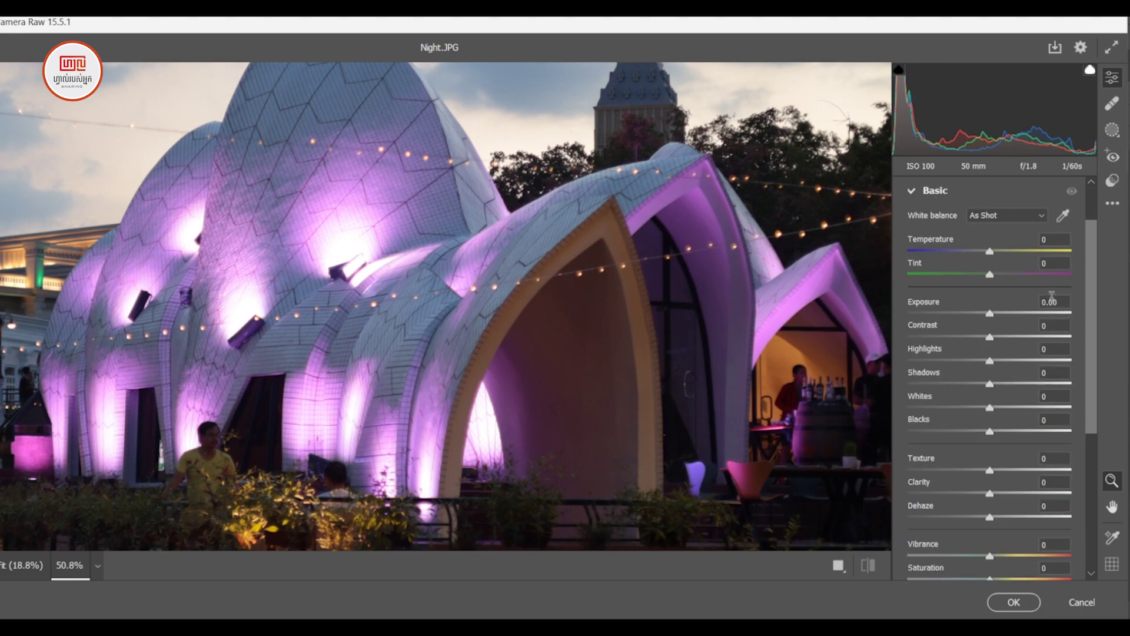
{"action": "left_click", "coordinate": [1063, 302]}
{"action": "type", "text": "2"}
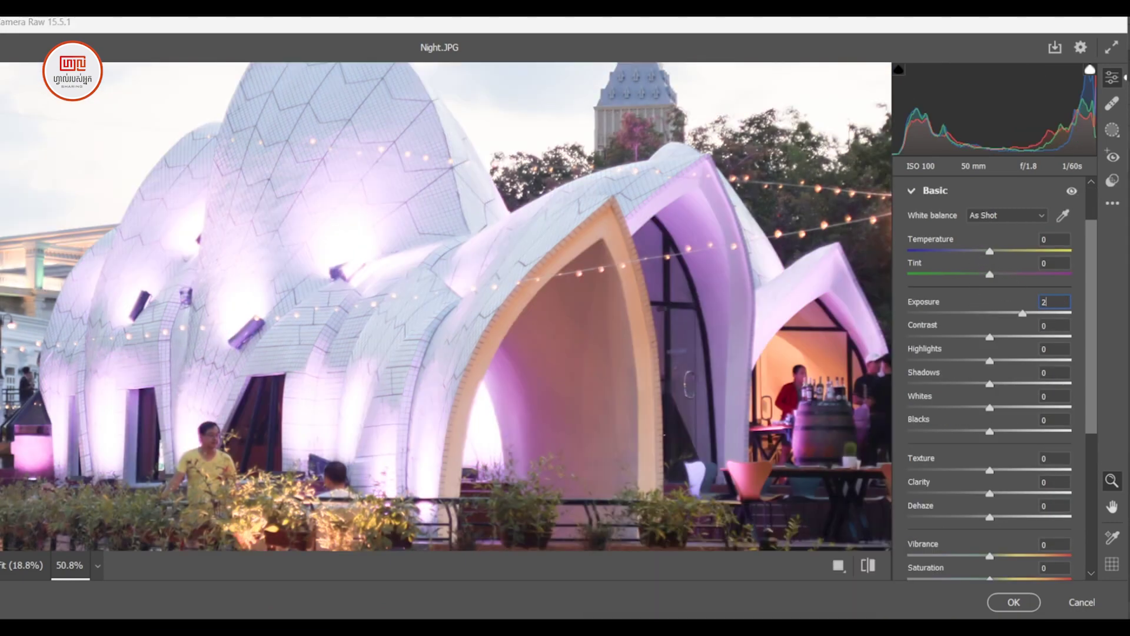
{"action": "key", "text": "alt+Tab"}
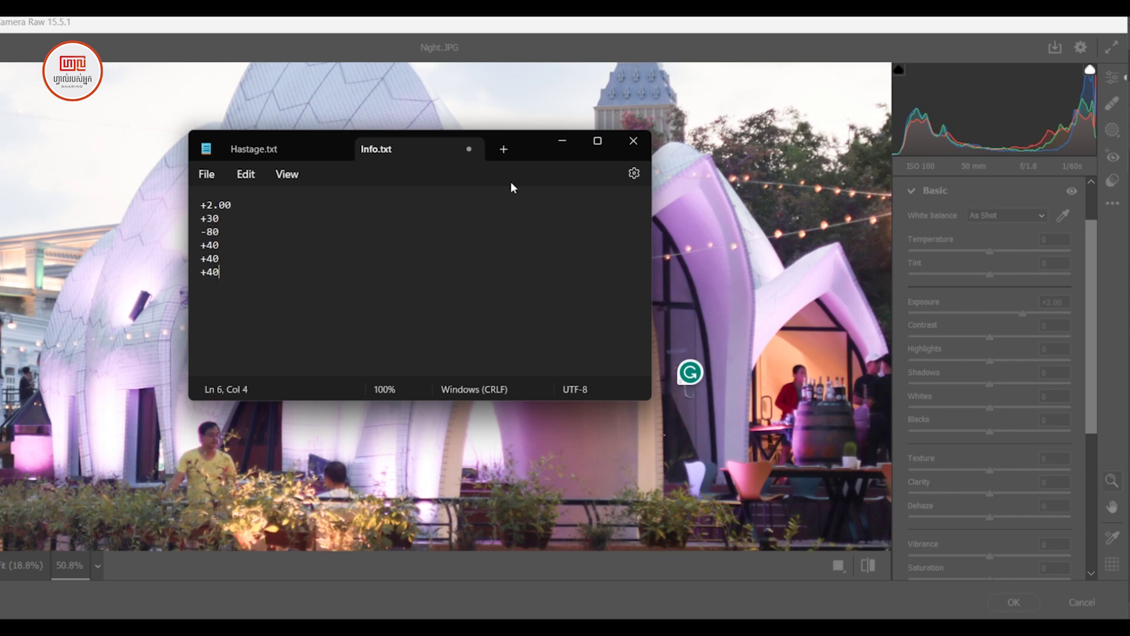
{"action": "left_click", "coordinate": [562, 143]}
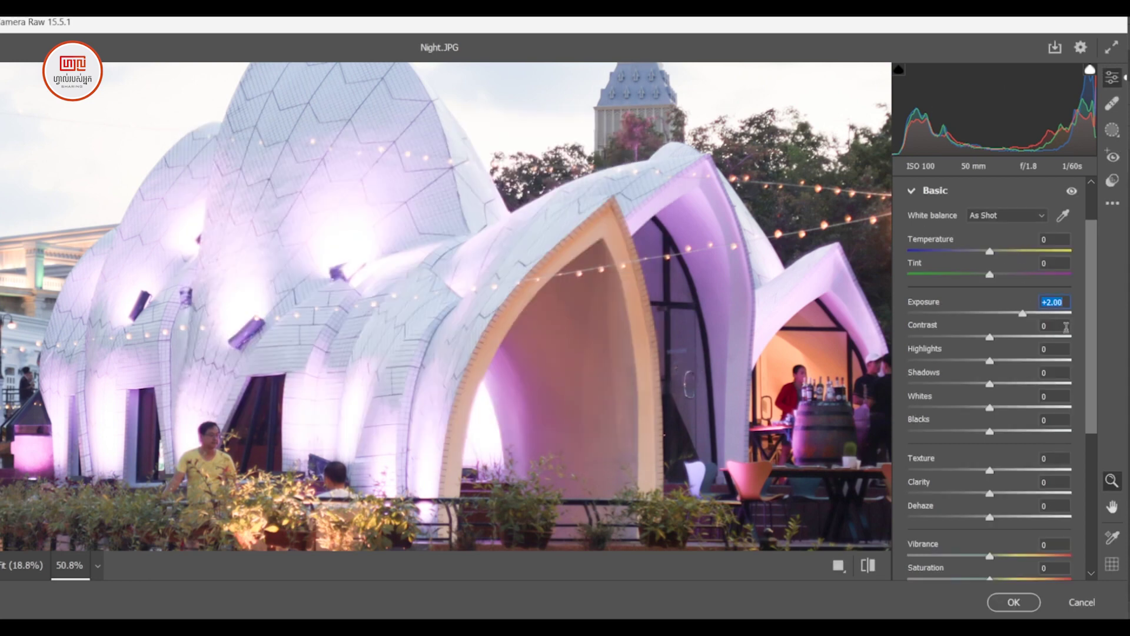
Set Contrast to +30 and Highlights to -80 in the Basic adjustments for Night.JPG
{"action": "key", "text": "Tab"}
{"action": "type", "text": "30"}
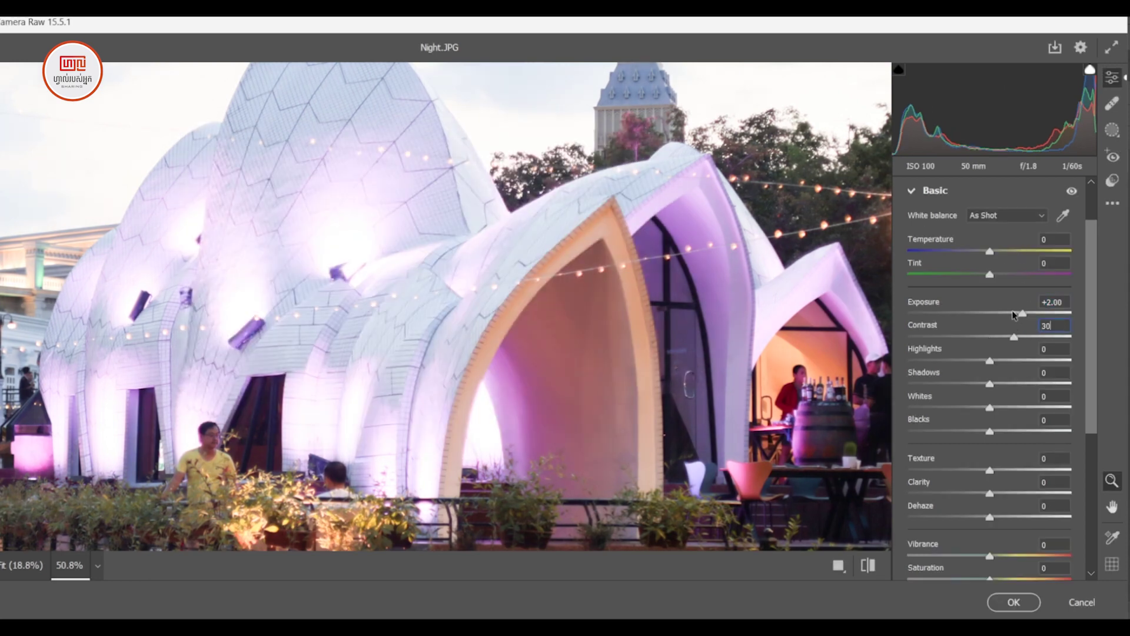
{"action": "left_click", "coordinate": [1049, 349]}
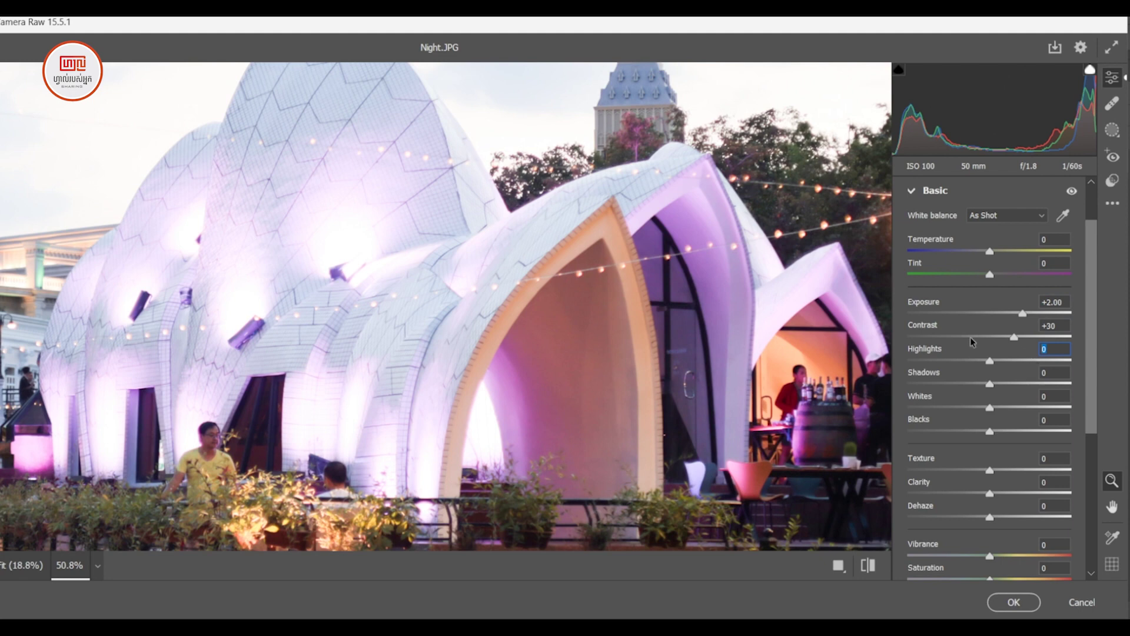
{"action": "type", "text": "-80"}
{"action": "key", "text": "Tab"}
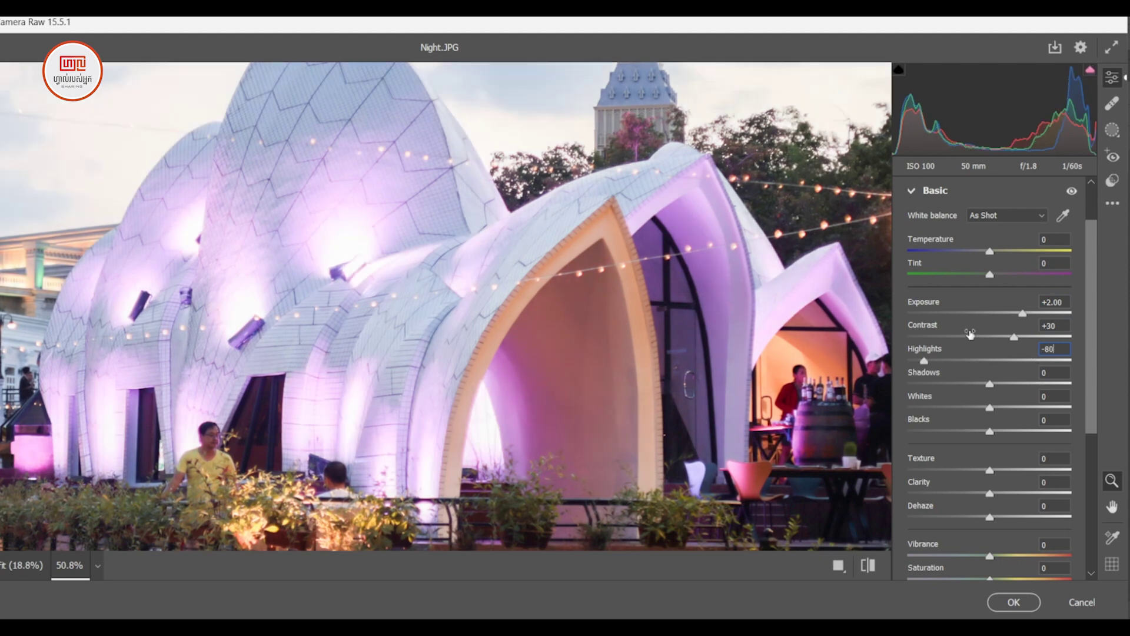
Set Shadows, Whites and Blacks to +40 each in the Basic adjustments for Night.JPG
{"action": "type", "text": "40"}
{"action": "key", "text": "Tab"}
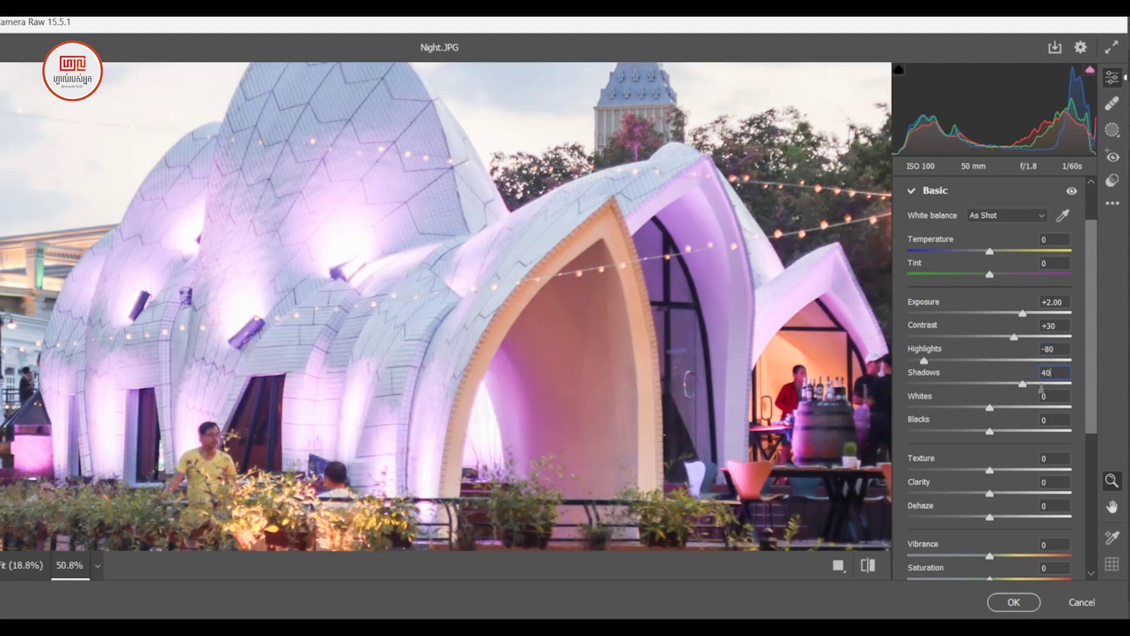
{"action": "type", "text": "40"}
{"action": "key", "text": "Tab"}
{"action": "type", "text": "40"}
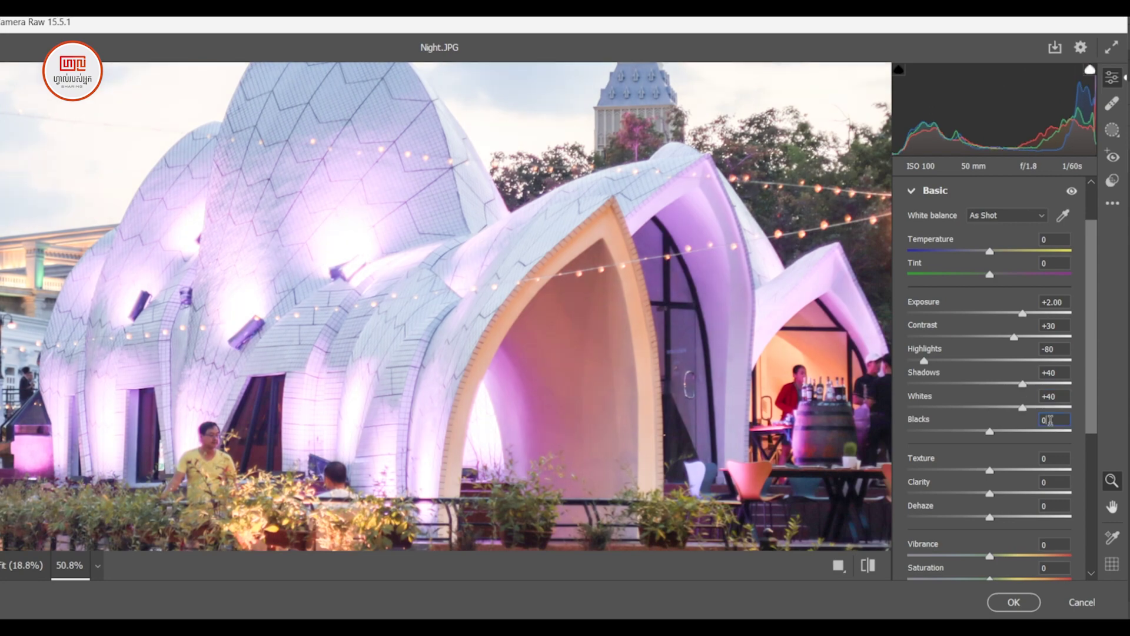
{"action": "key", "text": "Return"}
Set Noise Reduction to 80 in the Detail adjustments for Night.JPG, judging the noise around the large arch
{"action": "scroll", "coordinate": [616, 327], "scroll_direction": "down", "scroll_amount": 1}
{"action": "scroll", "coordinate": [616, 326], "scroll_direction": "down", "scroll_amount": 2}
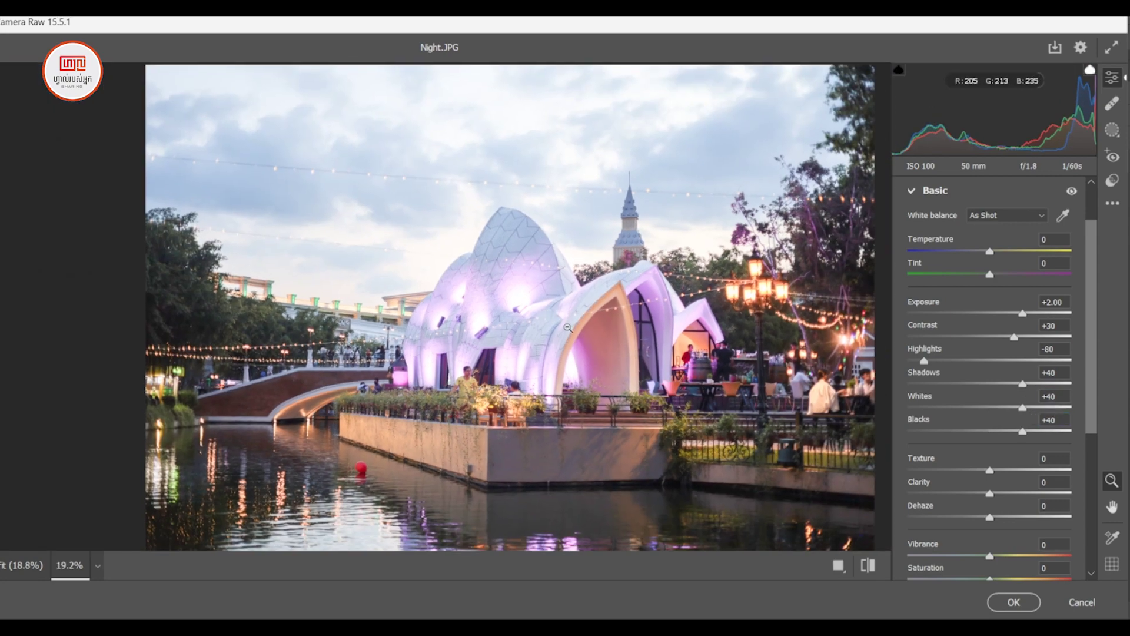
{"action": "scroll", "coordinate": [617, 347], "scroll_direction": "up", "scroll_amount": 4}
{"action": "scroll", "coordinate": [620, 371], "scroll_direction": "up", "scroll_amount": 1}
{"action": "scroll", "coordinate": [620, 371], "scroll_direction": "up", "scroll_amount": 3}
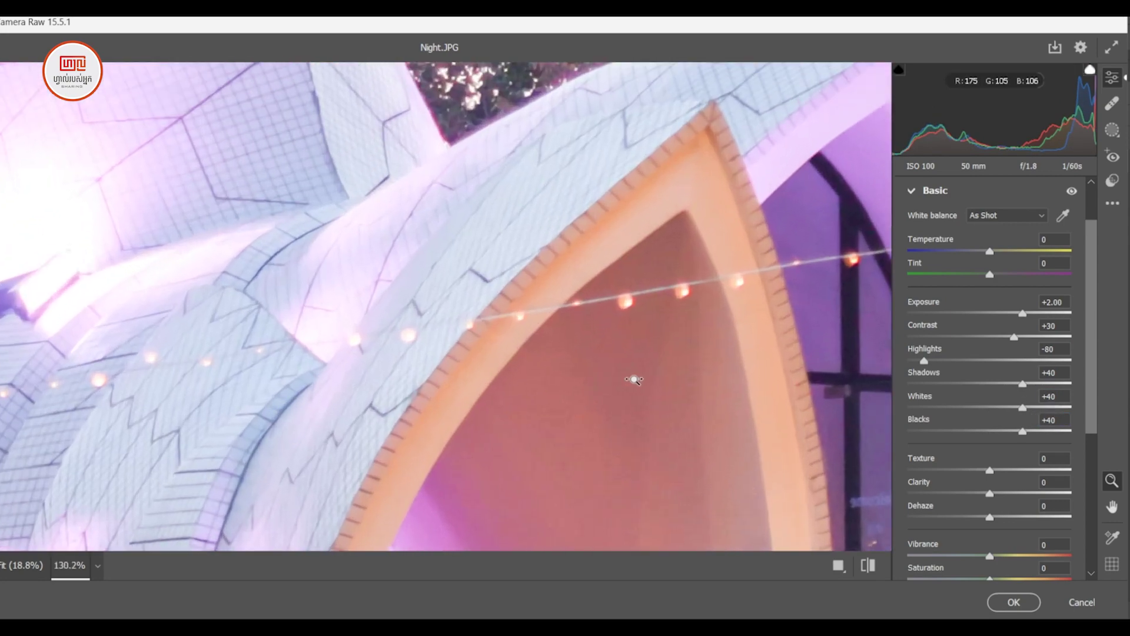
{"action": "scroll", "coordinate": [1009, 504], "scroll_direction": "down", "scroll_amount": 3}
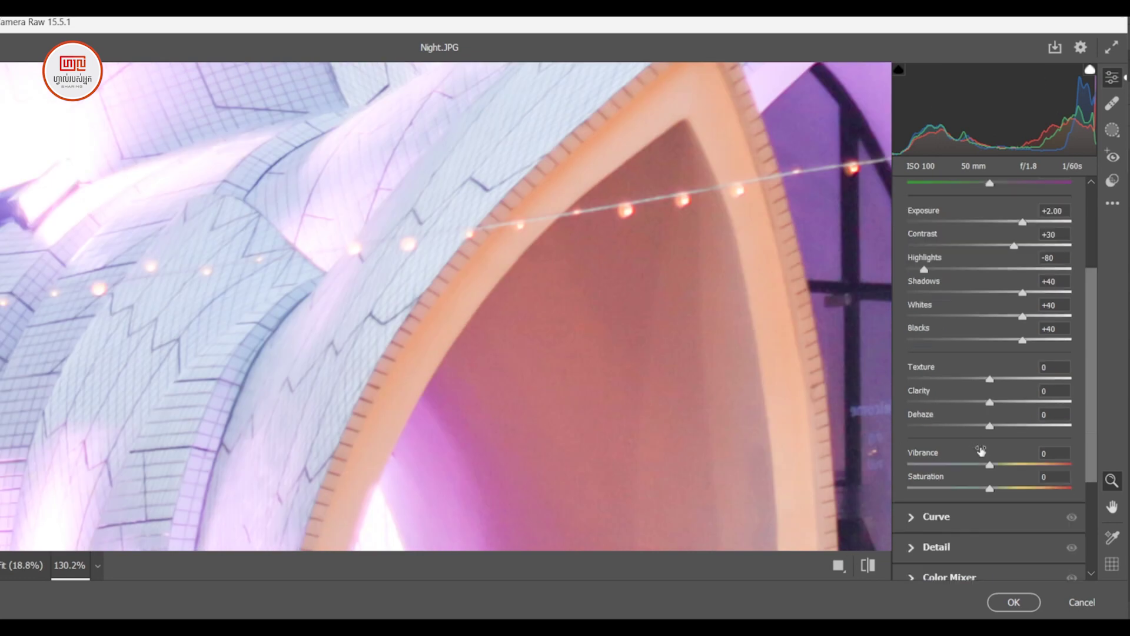
{"action": "scroll", "coordinate": [975, 450], "scroll_direction": "down", "scroll_amount": 3}
{"action": "left_click", "coordinate": [936, 452]}
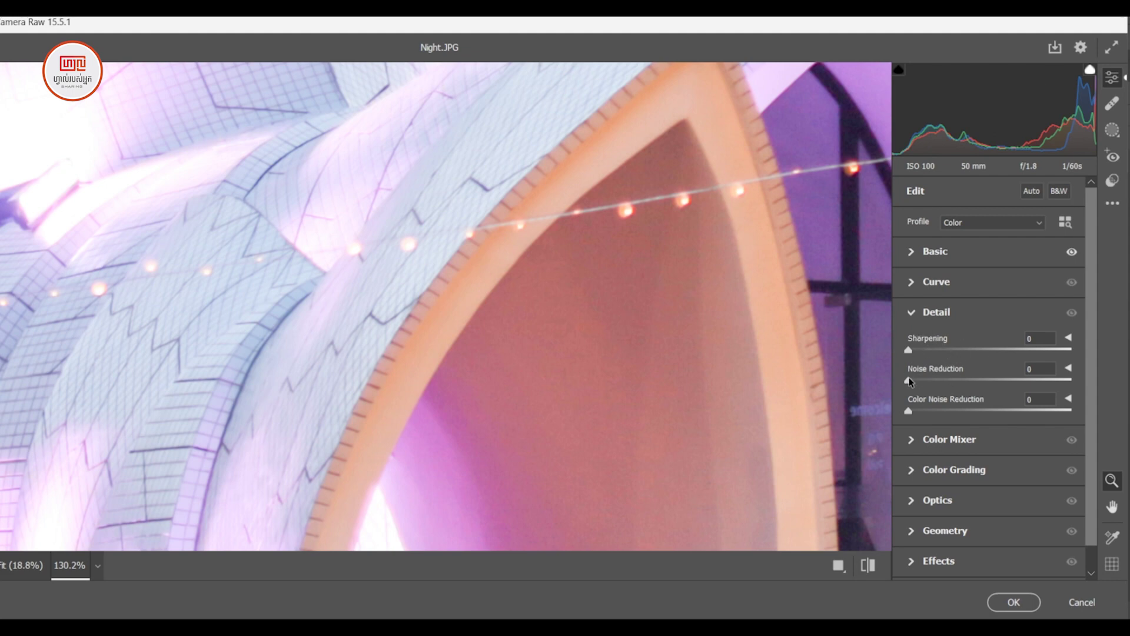
{"action": "left_click", "coordinate": [1034, 367]}
{"action": "type", "text": "80"}
{"action": "key", "text": "Return"}
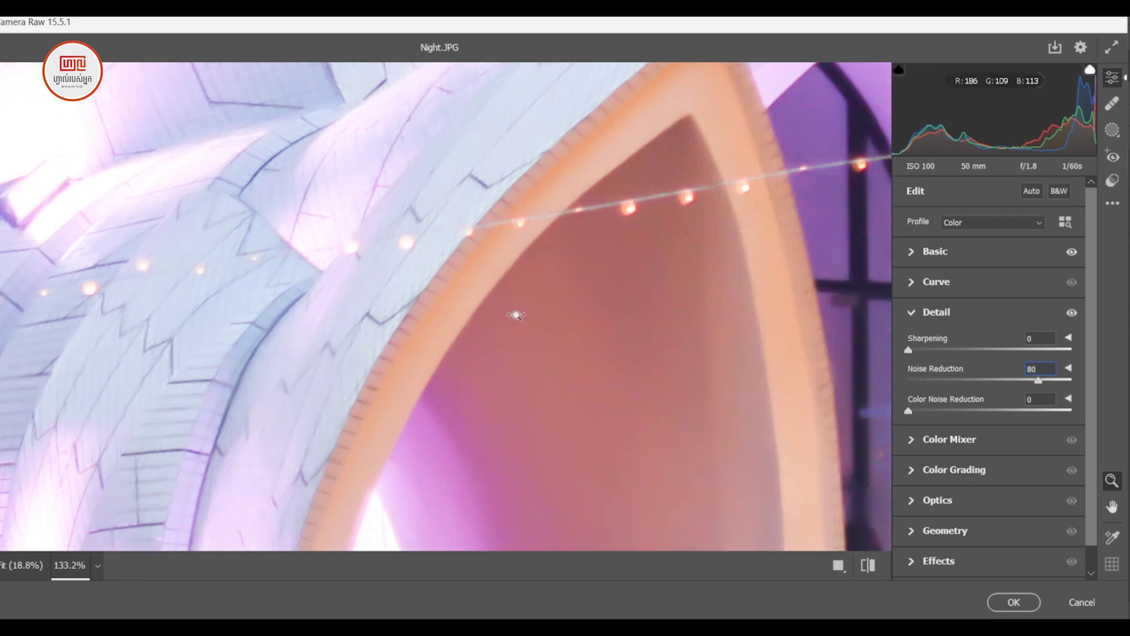
Review the whole noise-reduced photo and apply the Camera Raw Filter to Night.JPG
{"action": "scroll", "coordinate": [518, 294], "scroll_direction": "up", "scroll_amount": 1}
{"action": "scroll", "coordinate": [518, 294], "scroll_direction": "down", "scroll_amount": 10}
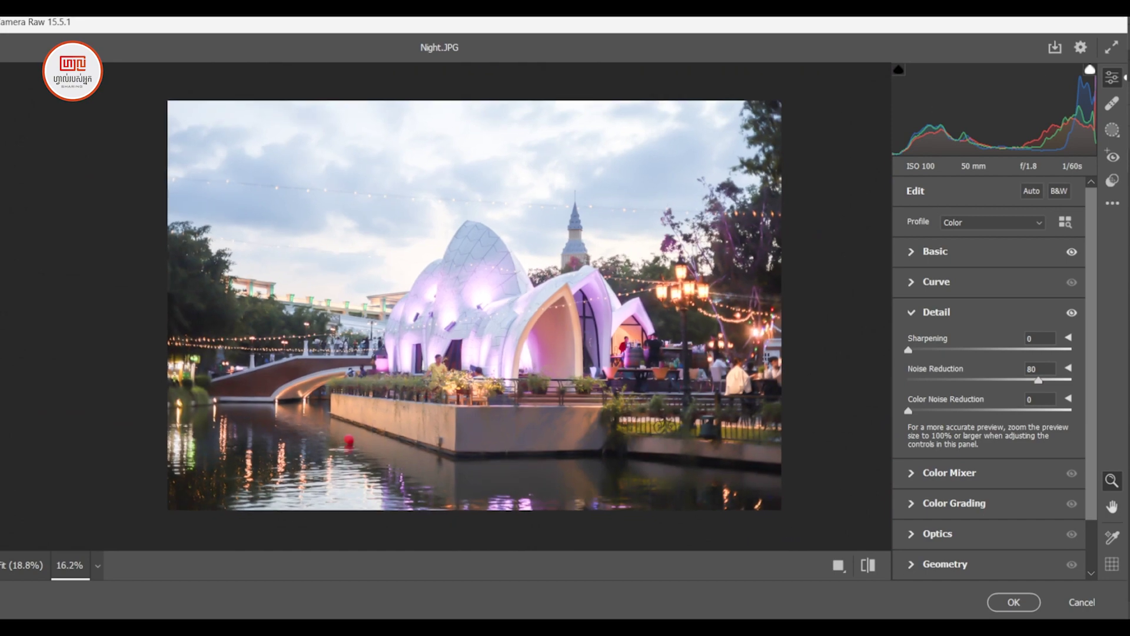
{"action": "left_click", "coordinate": [1016, 607]}
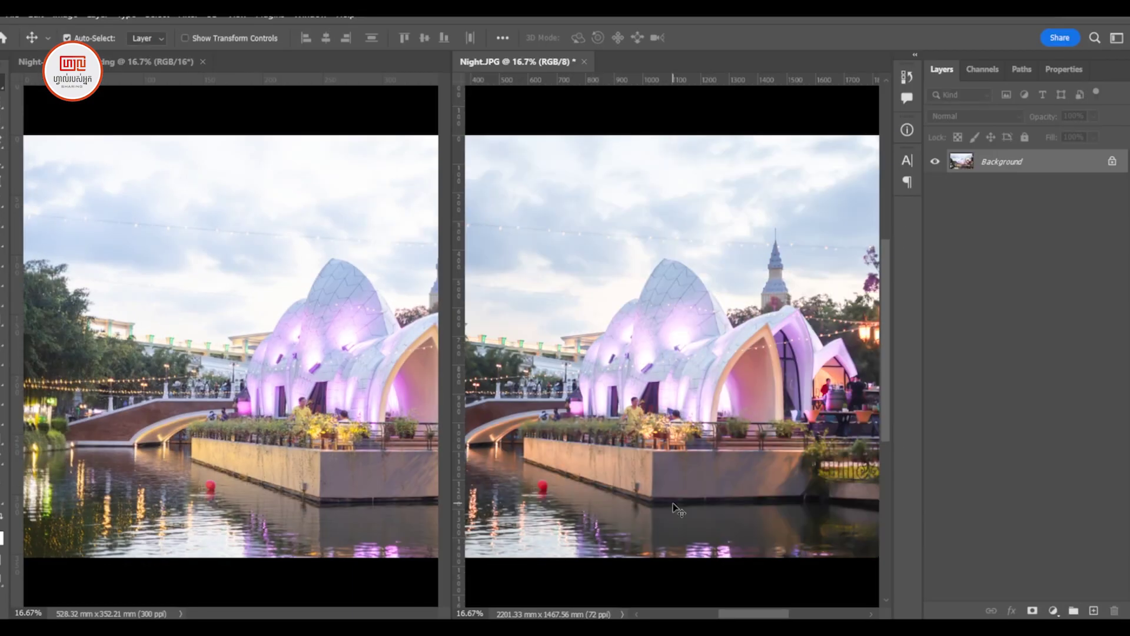
Compare the person in red and the bottles on the barrel up close in the enhanced DNG and Night.JPG
{"action": "left_click", "coordinate": [311, 350]}
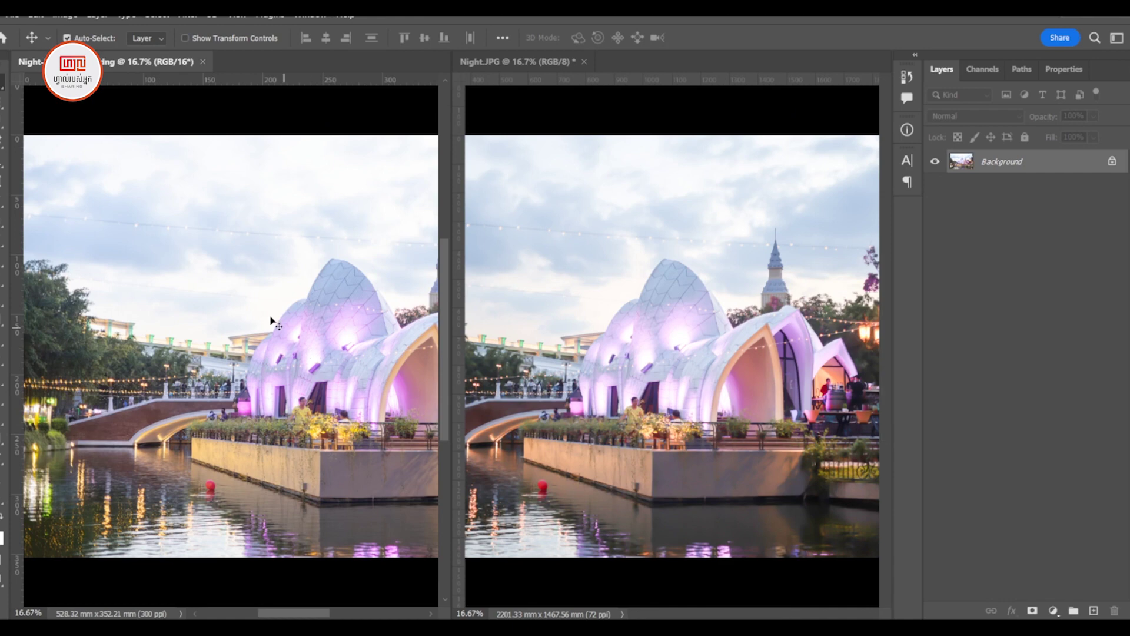
{"action": "left_click_drag", "start_coordinate": [323, 385], "coordinate": [240, 368]}
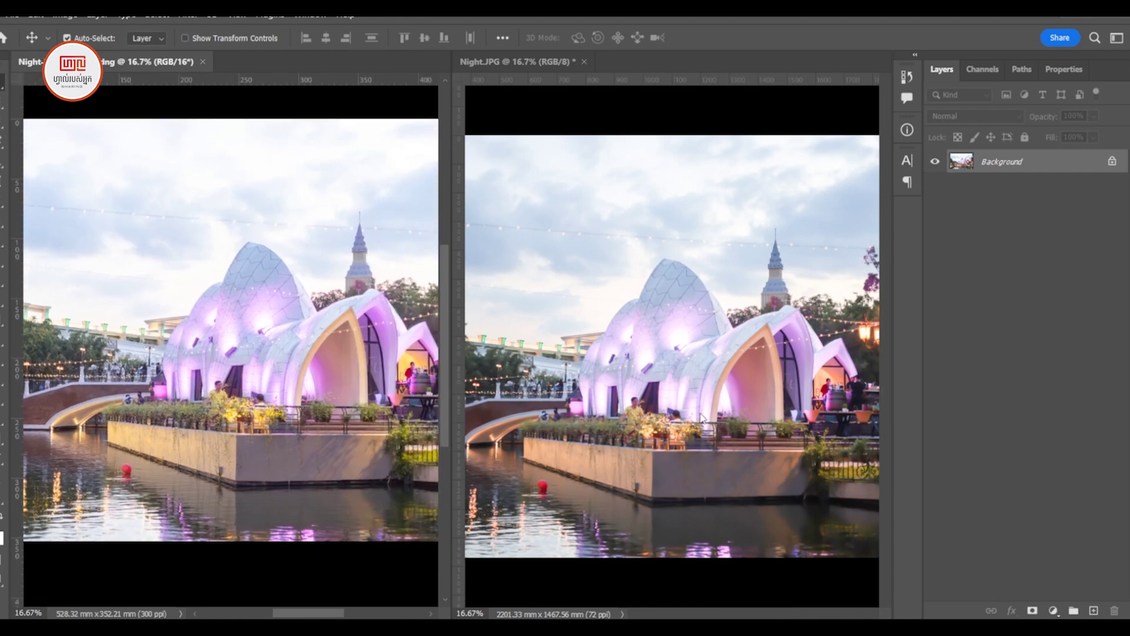
{"action": "left_click_drag", "start_coordinate": [354, 384], "coordinate": [288, 377]}
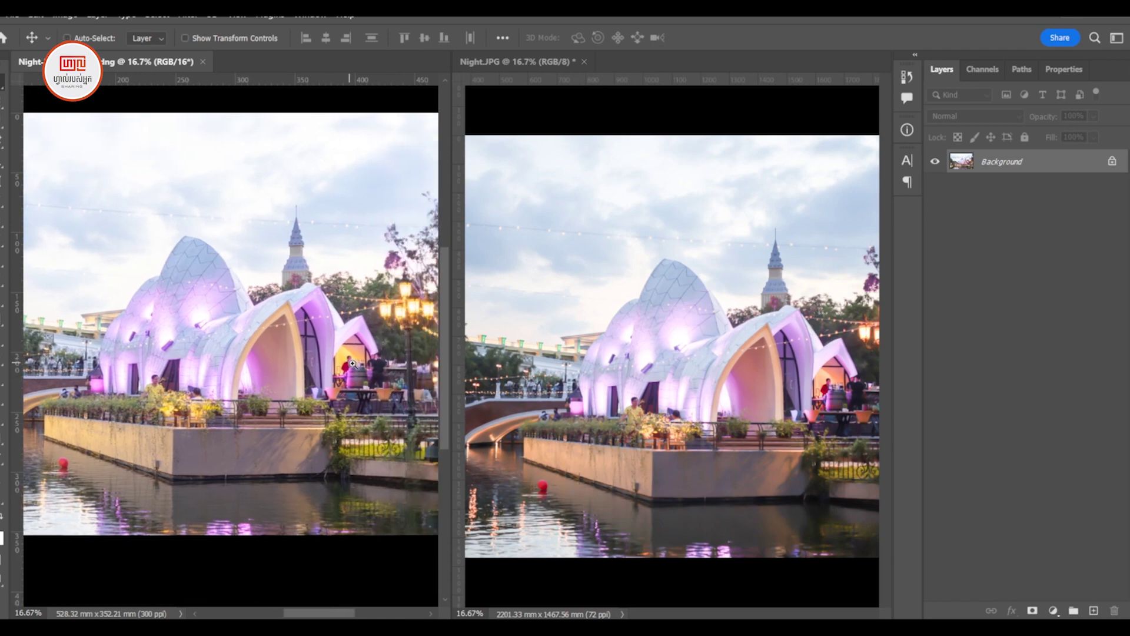
{"action": "left_click_drag", "start_coordinate": [316, 340], "coordinate": [366, 367]}
{"action": "scroll", "coordinate": [367, 367], "scroll_direction": "up", "scroll_amount": 10}
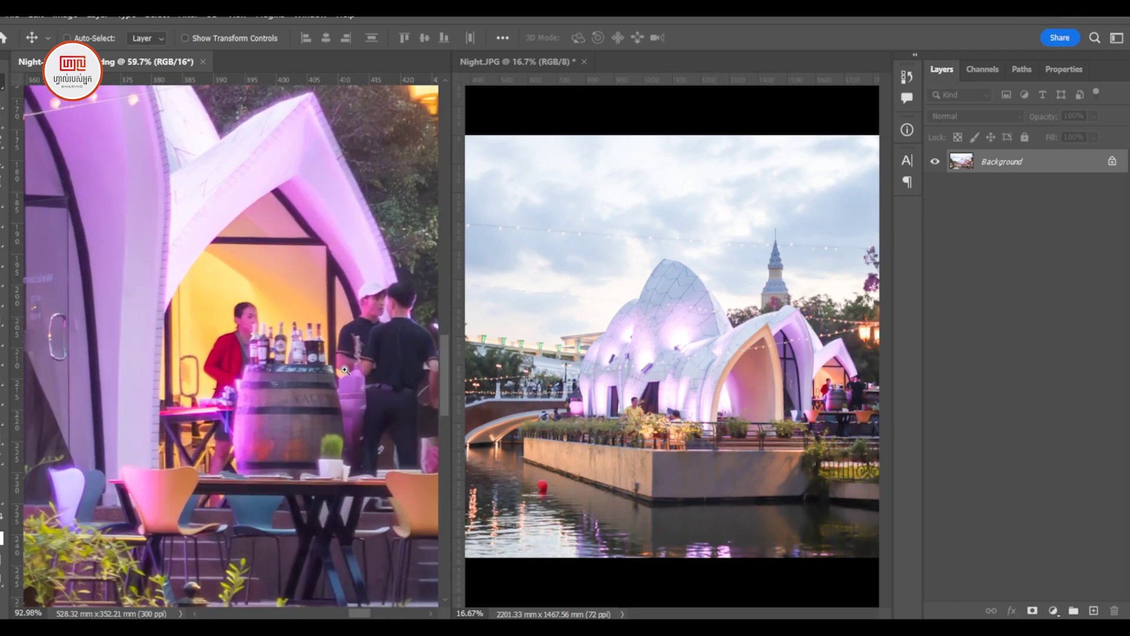
{"action": "scroll", "coordinate": [306, 393], "scroll_direction": "up", "scroll_amount": 3}
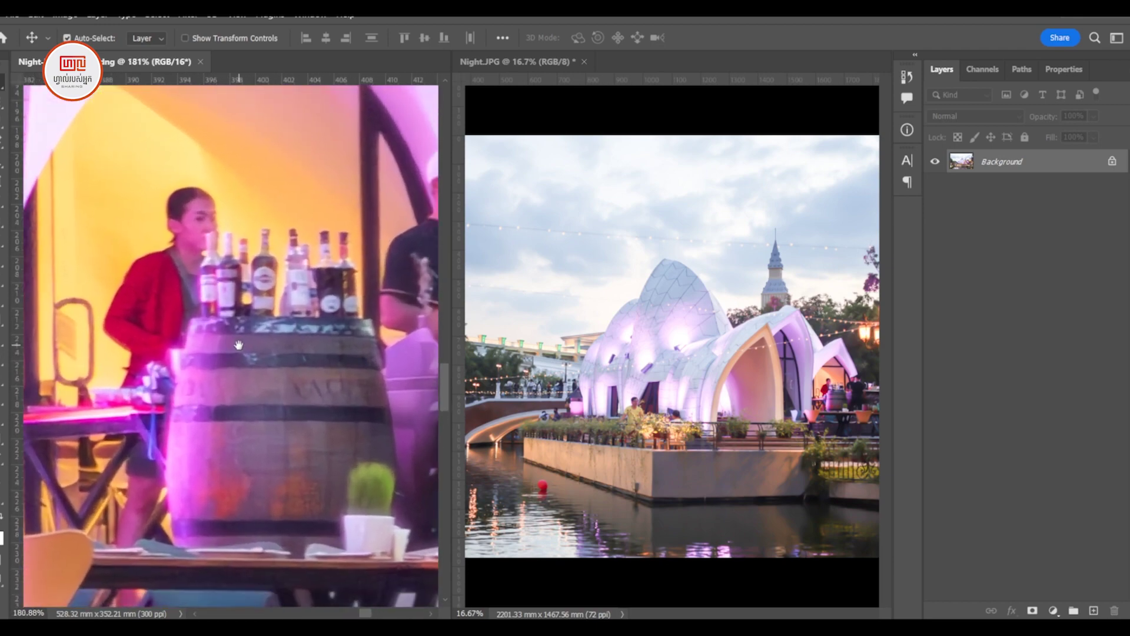
{"action": "scroll", "coordinate": [648, 390], "scroll_direction": "up", "scroll_amount": 6}
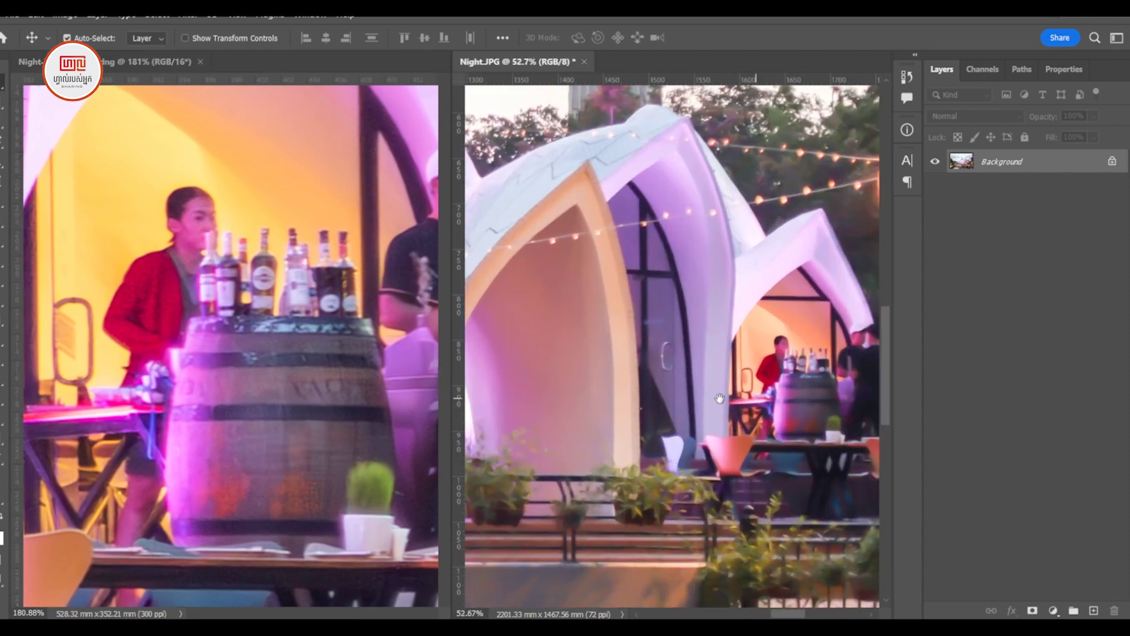
{"action": "scroll", "coordinate": [647, 390], "scroll_direction": "up", "scroll_amount": 8}
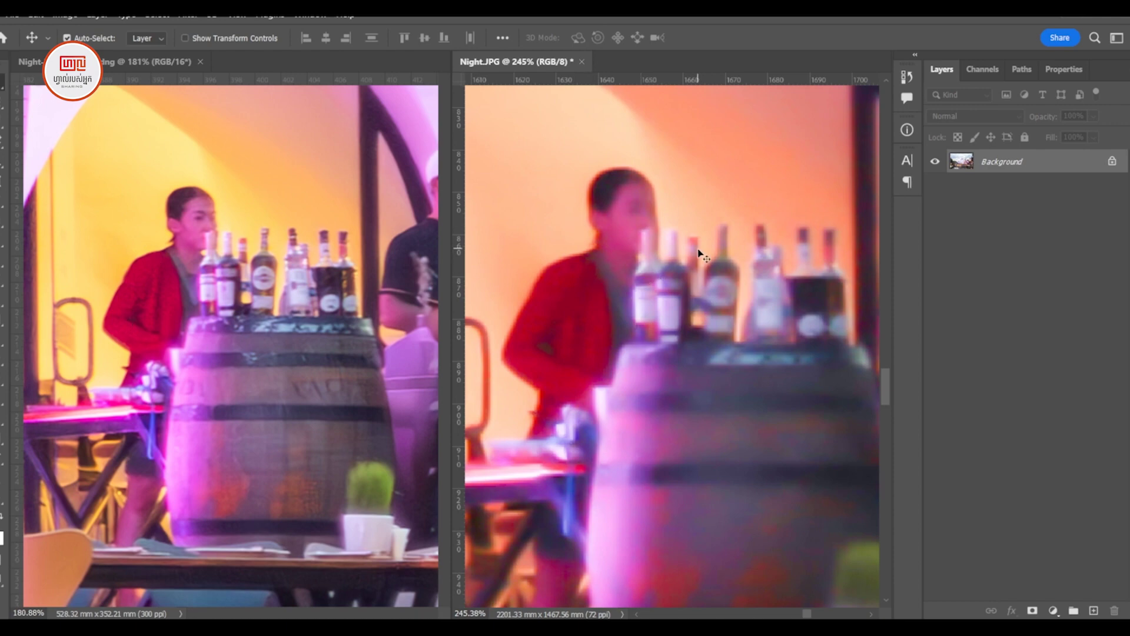
Compare the large arch's edge and the surrounding roof tiles up close in both documents
{"action": "left_click", "coordinate": [315, 277]}
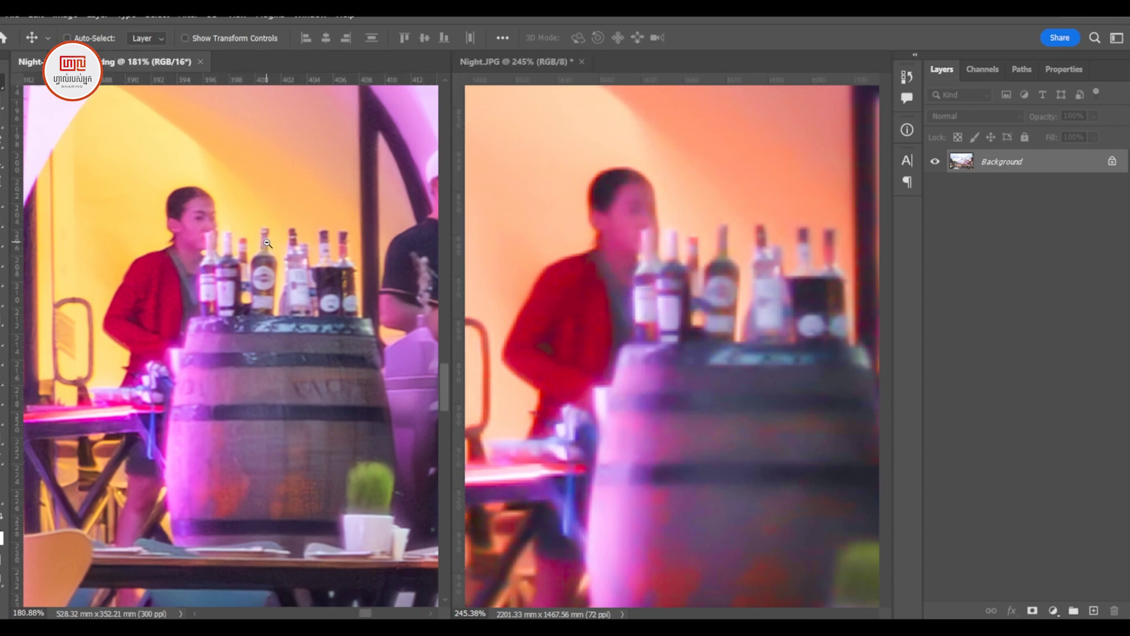
{"action": "left_click_drag", "start_coordinate": [266, 243], "coordinate": [238, 244]}
{"action": "left_click_drag", "start_coordinate": [239, 244], "coordinate": [413, 374]}
{"action": "left_click_drag", "start_coordinate": [247, 324], "coordinate": [311, 328]}
{"action": "left_click", "coordinate": [643, 301]}
{"action": "left_click_drag", "start_coordinate": [610, 265], "coordinate": [943, 435]}
{"action": "left_click_drag", "start_coordinate": [639, 280], "coordinate": [683, 296]}
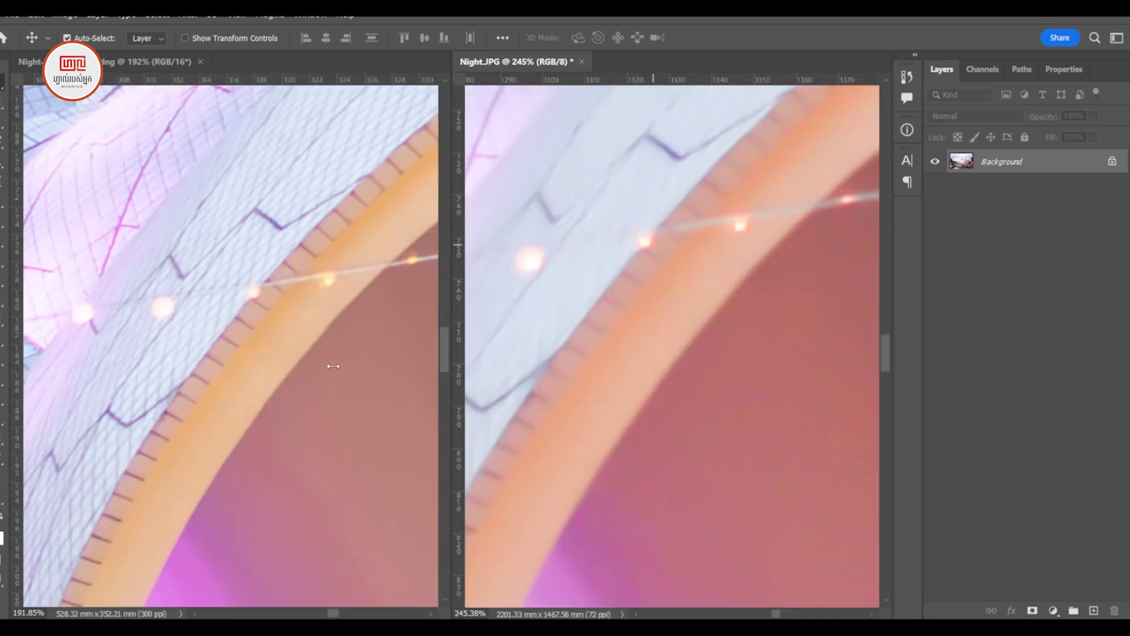
Compare the waterside railing, plants and retaining wall in the enhanced DNG and Night.JPG
{"action": "left_click", "coordinate": [269, 273]}
{"action": "left_click", "coordinate": [266, 275], "text": "ctrl+alt"}
{"action": "left_click", "coordinate": [267, 275], "text": "ctrl+alt"}
{"action": "left_click", "coordinate": [266, 275], "text": "ctrl+alt"}
{"action": "left_click", "coordinate": [266, 274], "text": "ctrl+alt"}
{"action": "left_click_drag", "start_coordinate": [266, 318], "coordinate": [154, 148]}
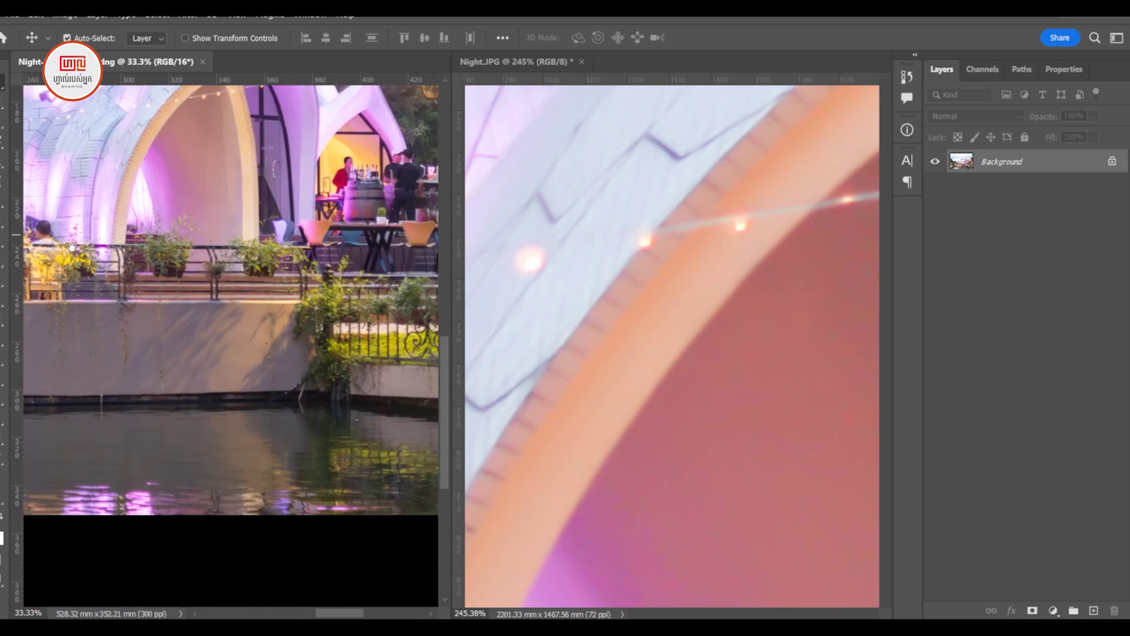
{"action": "left_click_drag", "start_coordinate": [383, 359], "coordinate": [250, 388]}
{"action": "left_click_drag", "start_coordinate": [241, 394], "coordinate": [461, 446]}
{"action": "left_click_drag", "start_coordinate": [402, 431], "coordinate": [357, 411]}
{"action": "left_click", "coordinate": [684, 387]}
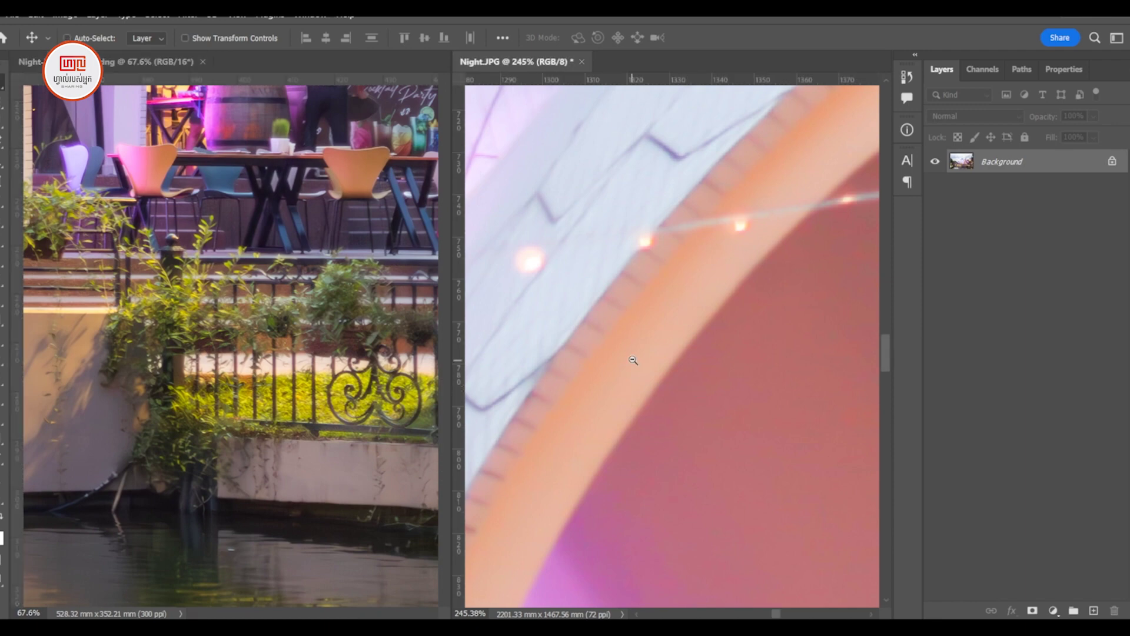
{"action": "scroll", "coordinate": [684, 387], "scroll_direction": "down", "scroll_amount": 10}
{"action": "scroll", "coordinate": [755, 436], "scroll_direction": "up", "scroll_amount": 8}
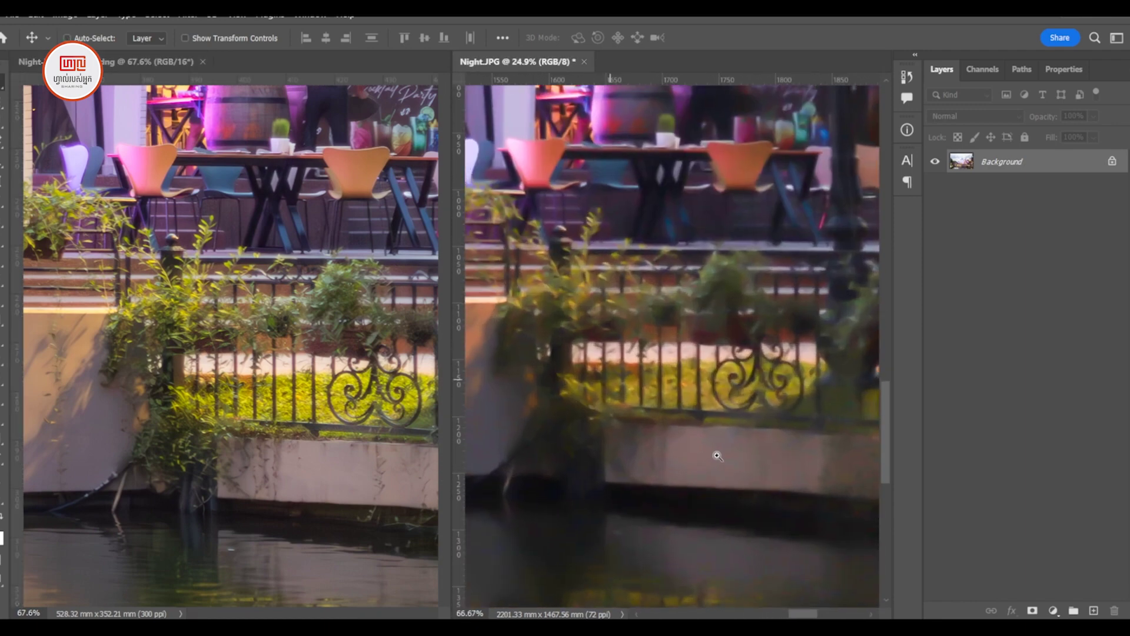
{"action": "left_click_drag", "start_coordinate": [703, 416], "coordinate": [695, 447]}
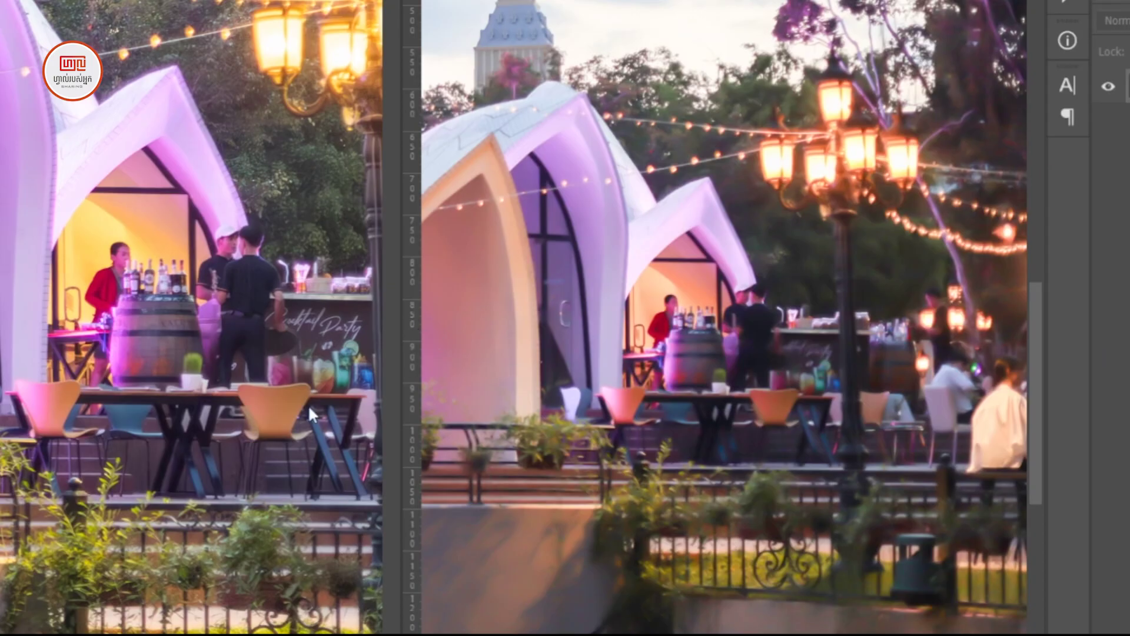
Examine the leaves and grass behind the railing at higher magnification in both documents, then return to a wider view
{"action": "left_click", "coordinate": [145, 606]}
{"action": "left_click_drag", "start_coordinate": [143, 603], "coordinate": [224, 586]}
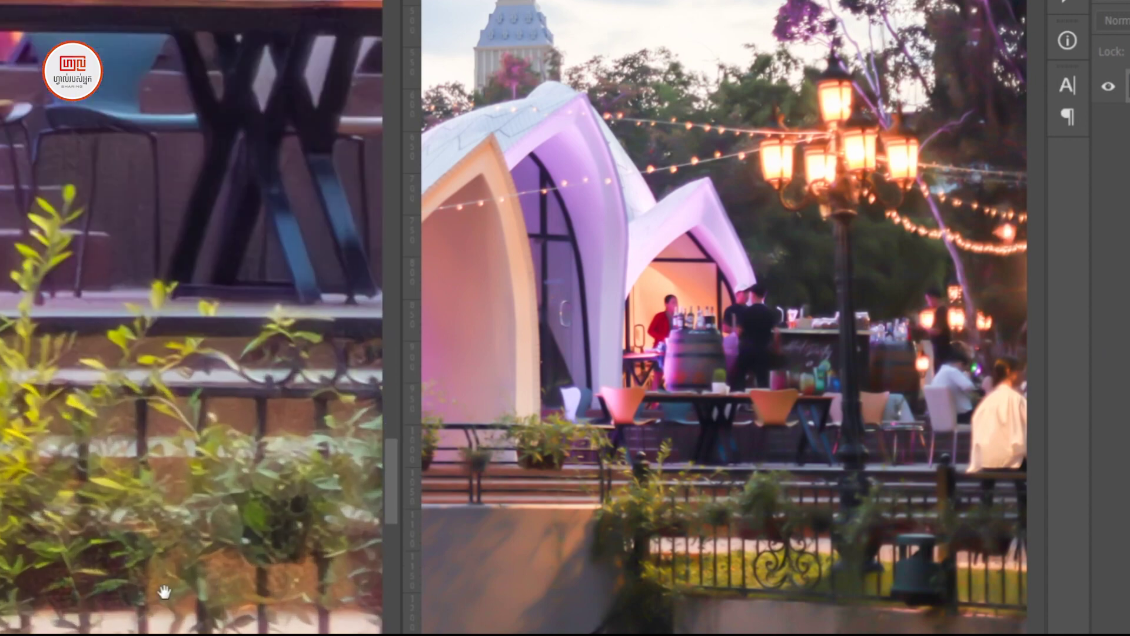
{"action": "scroll", "coordinate": [164, 592], "scroll_direction": "down", "scroll_amount": 2}
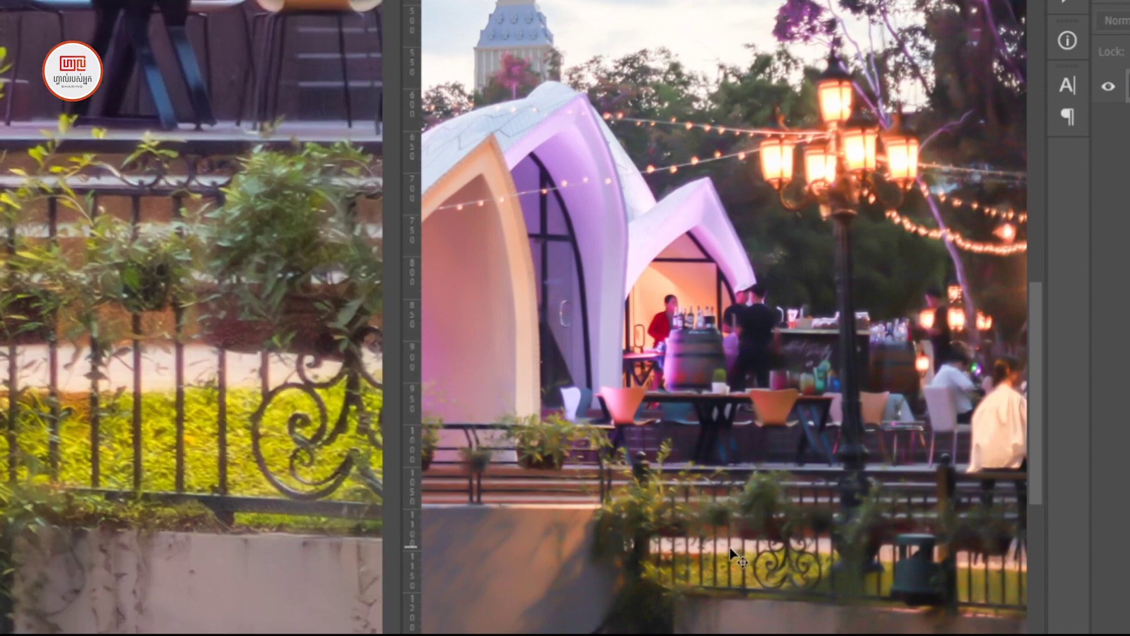
{"action": "scroll", "coordinate": [730, 554], "scroll_direction": "up", "scroll_amount": 5}
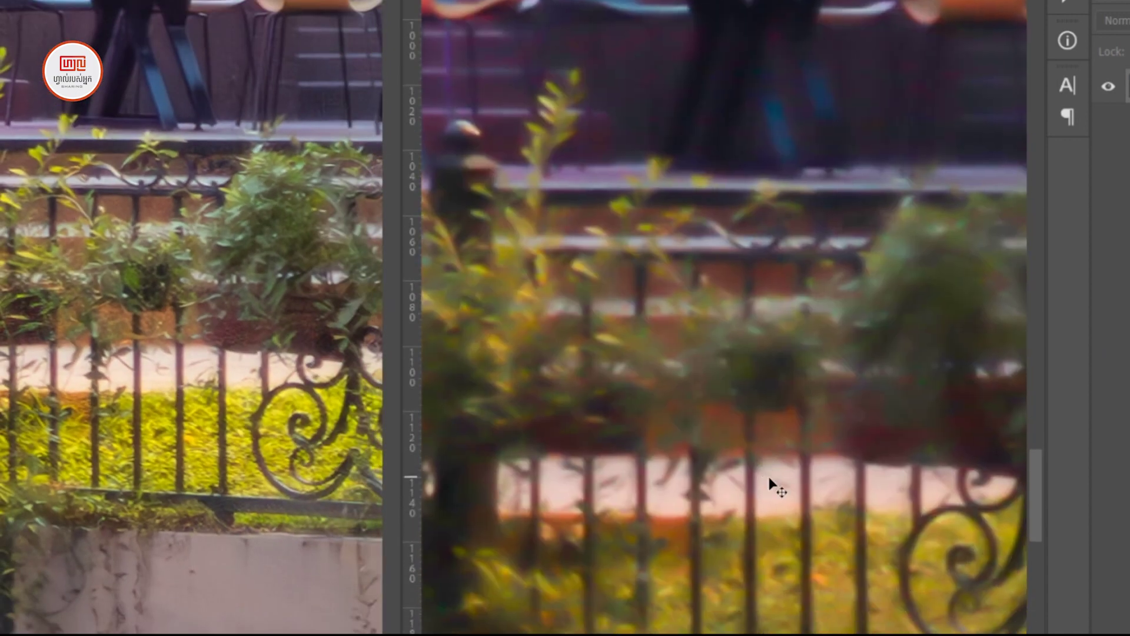
{"action": "left_click_drag", "start_coordinate": [644, 492], "coordinate": [687, 297]}
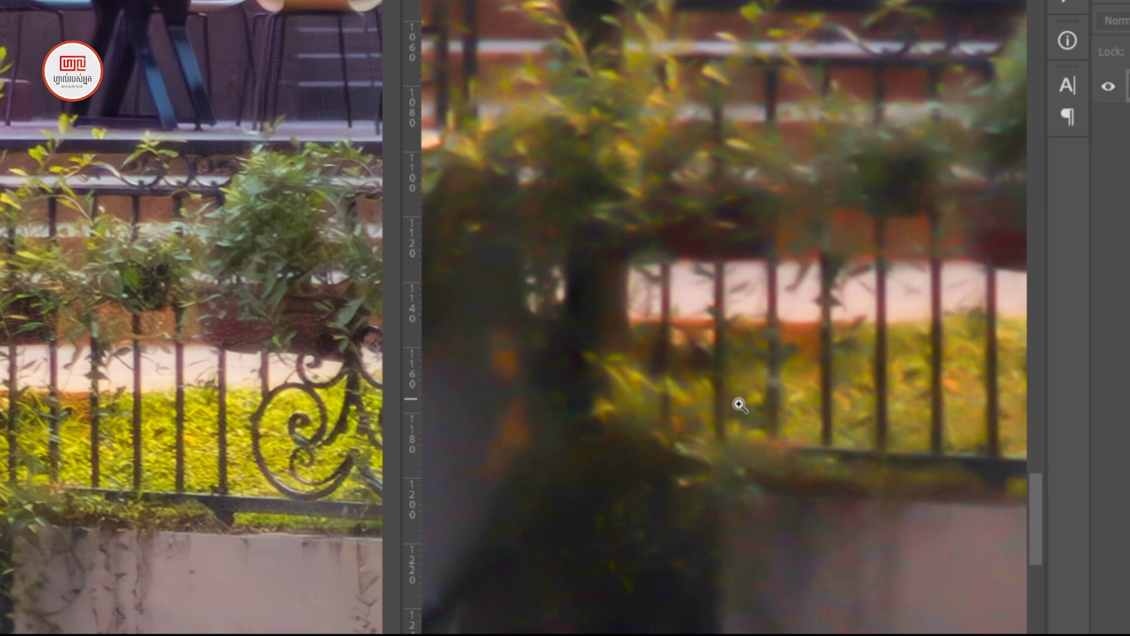
{"action": "scroll", "coordinate": [718, 382], "scroll_direction": "down", "scroll_amount": 5}
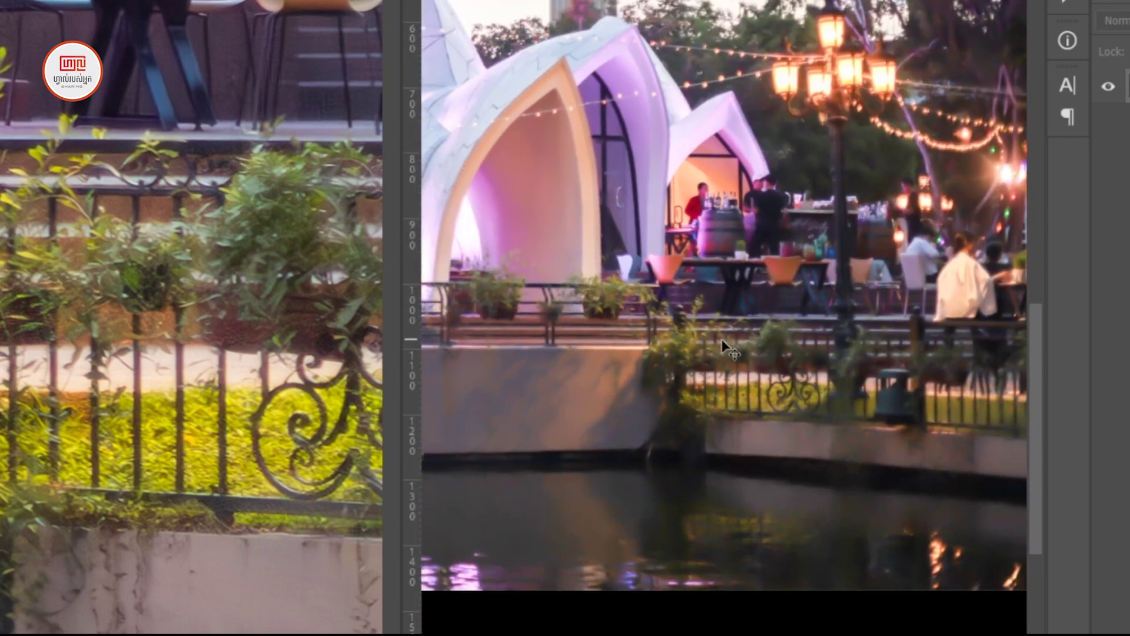
{"action": "scroll", "coordinate": [147, 343], "scroll_direction": "up", "scroll_amount": 3}
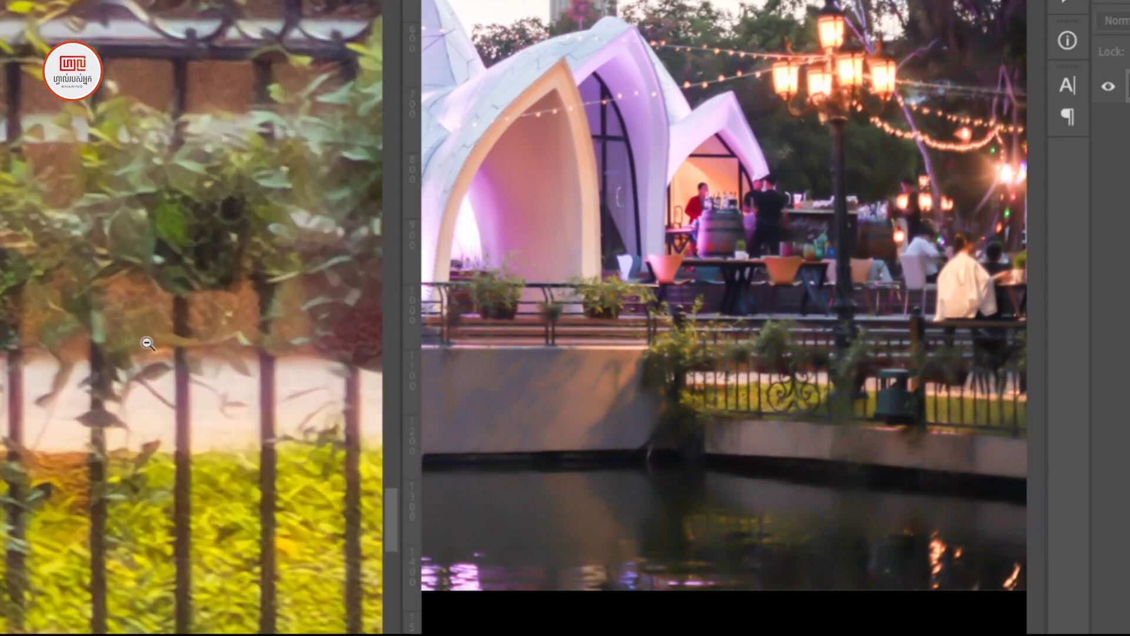
{"action": "scroll", "coordinate": [147, 343], "scroll_direction": "down", "scroll_amount": 5}
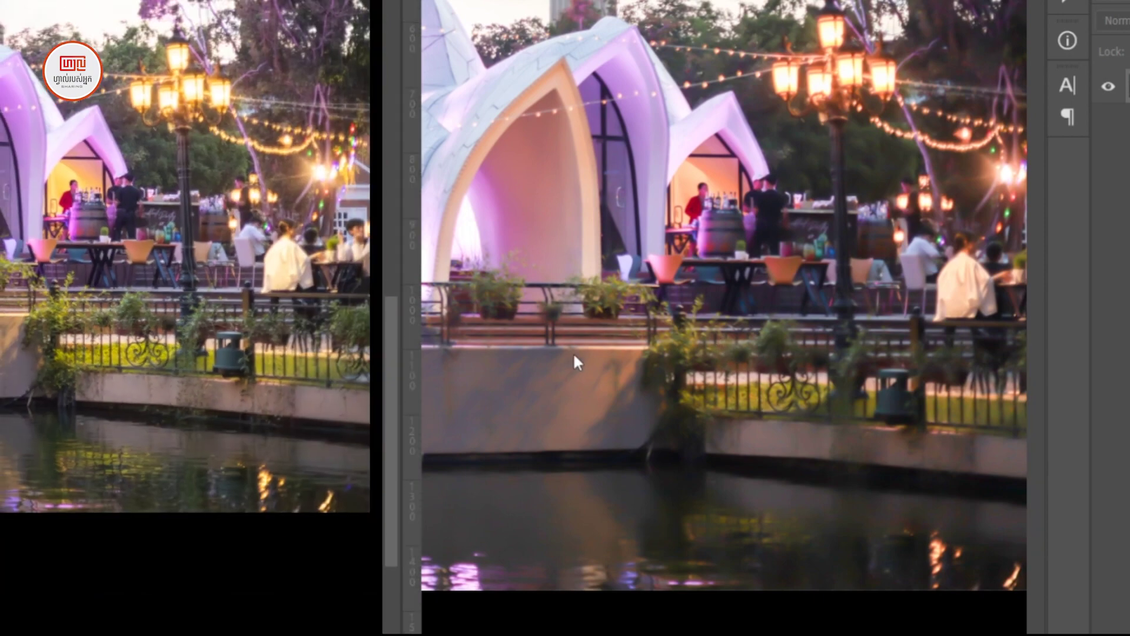